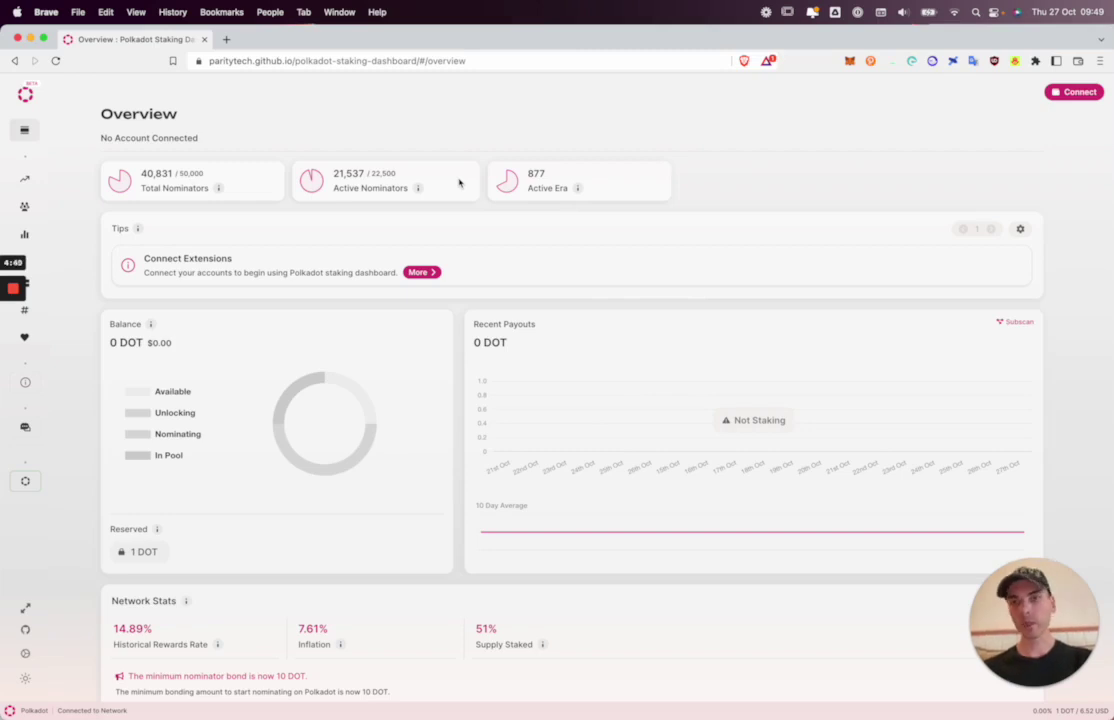
Switch to Westend and connect a not-staking 13 WND account via Talisman and Polkadot JS
left_click(22, 477)
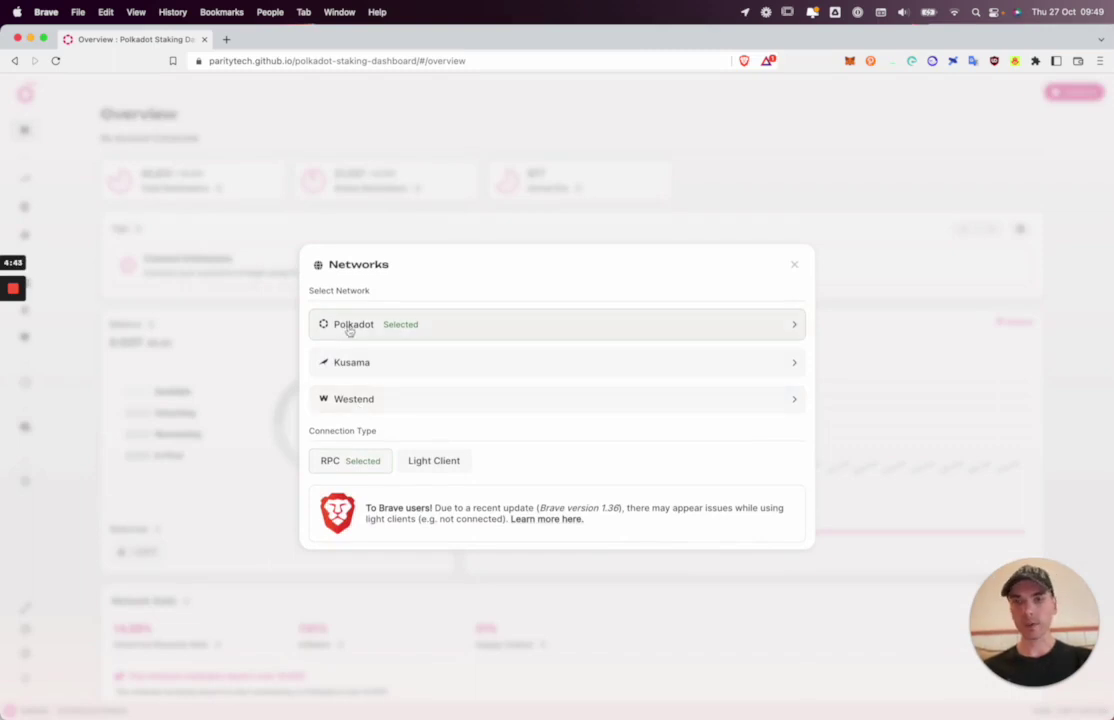
left_click(351, 404)
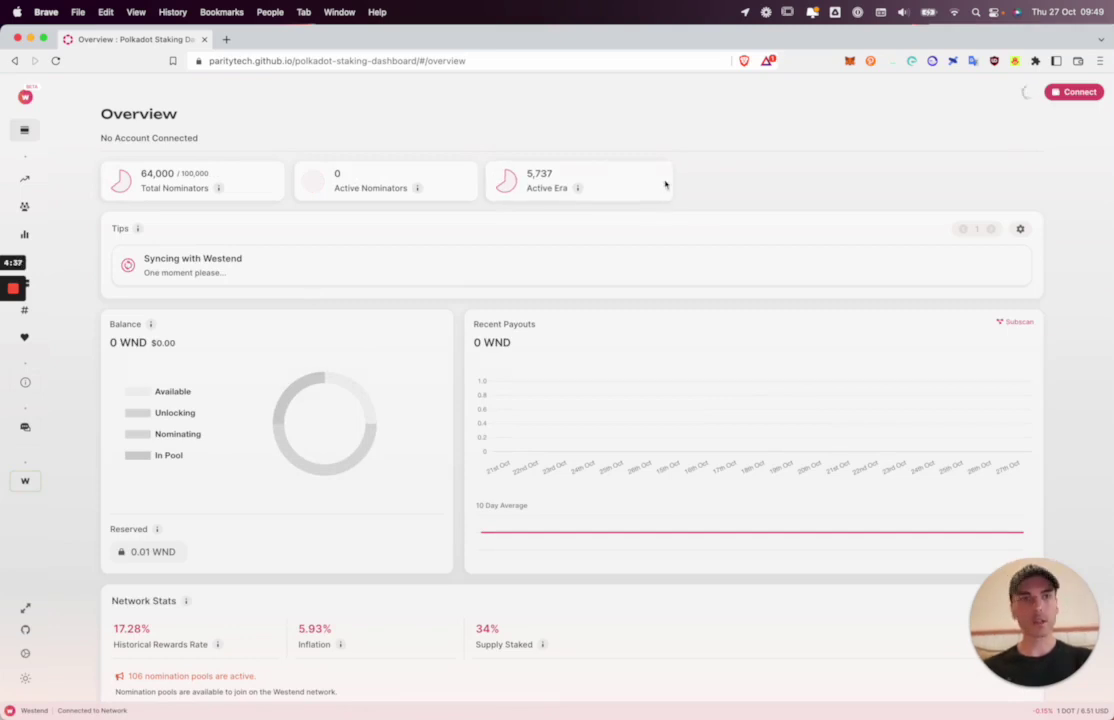
left_click(1067, 91)
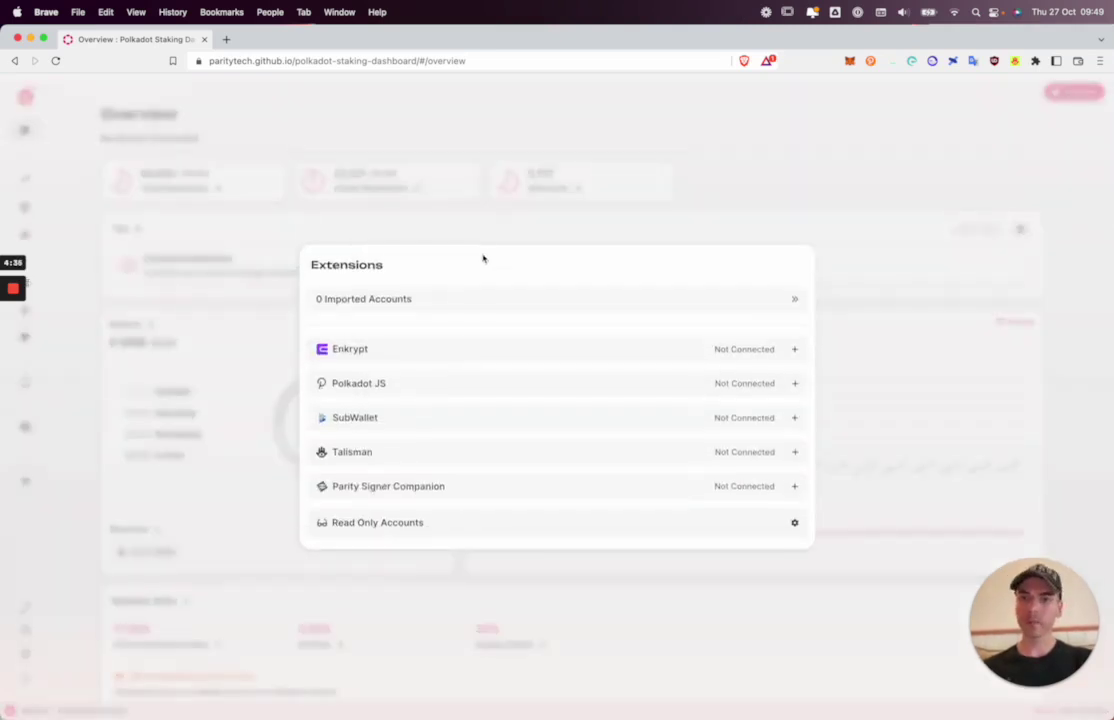
left_click(349, 455)
left_click(343, 387)
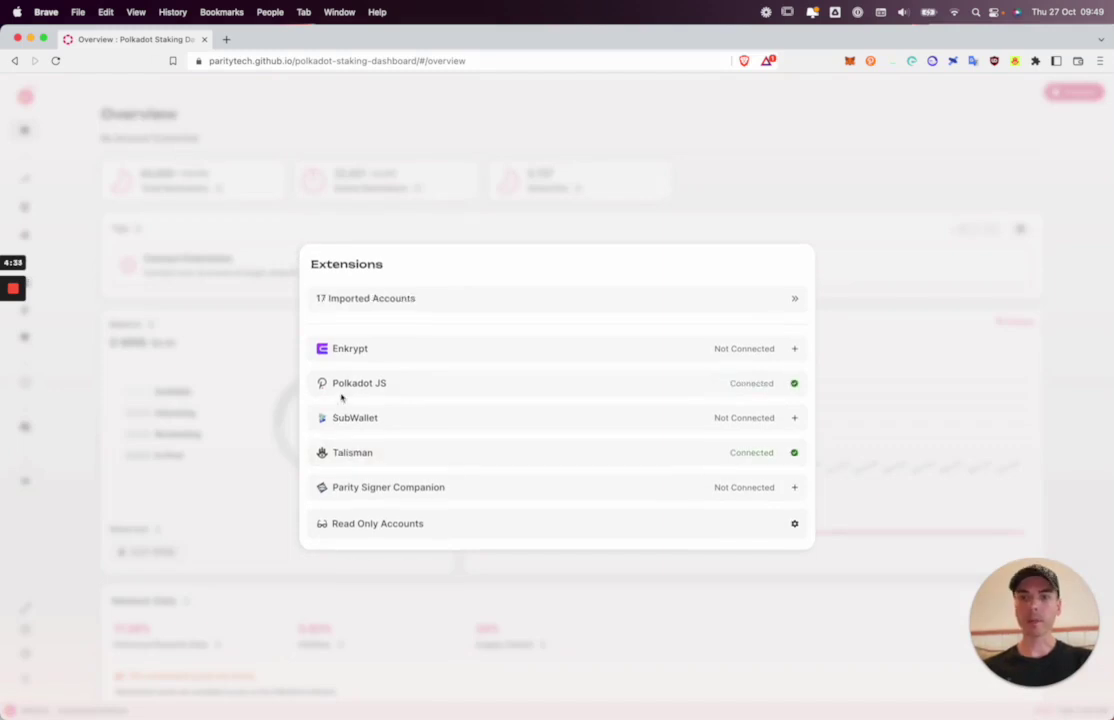
left_click(366, 300)
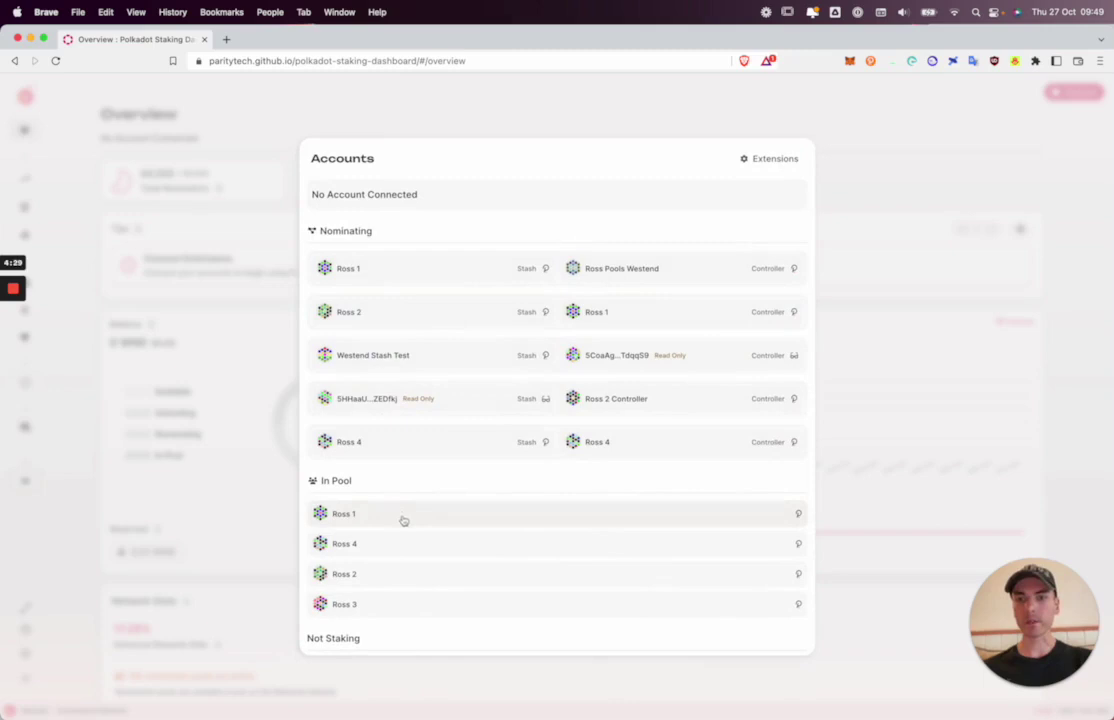
scroll(403, 487, "down", 5)
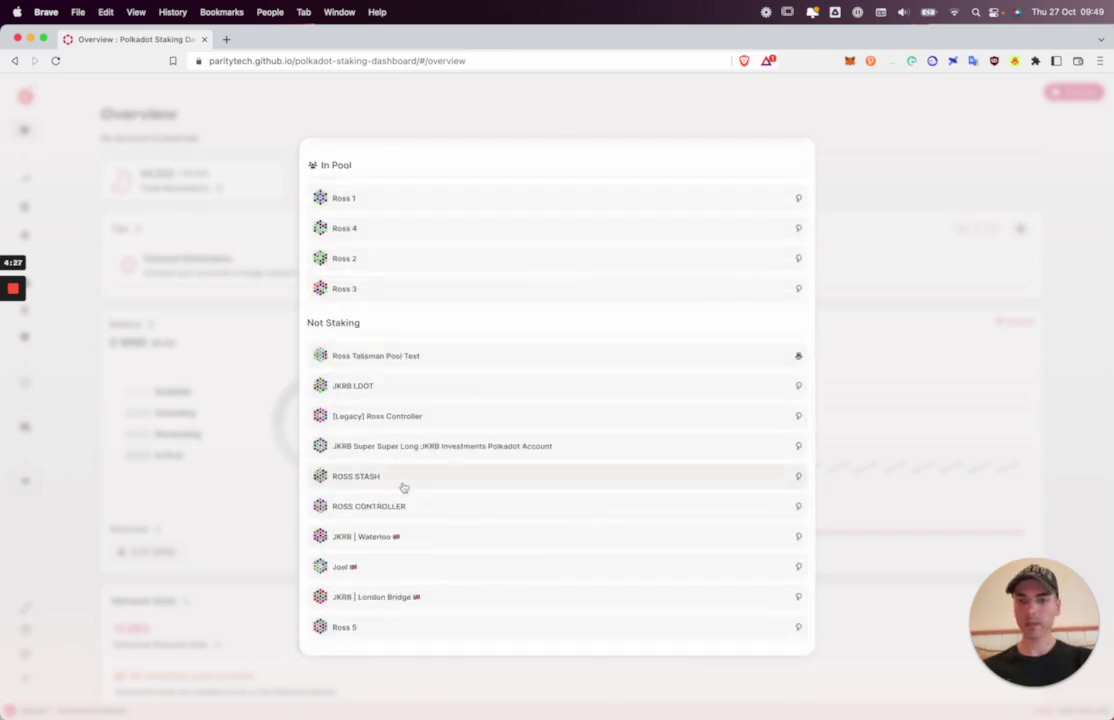
left_click(364, 632)
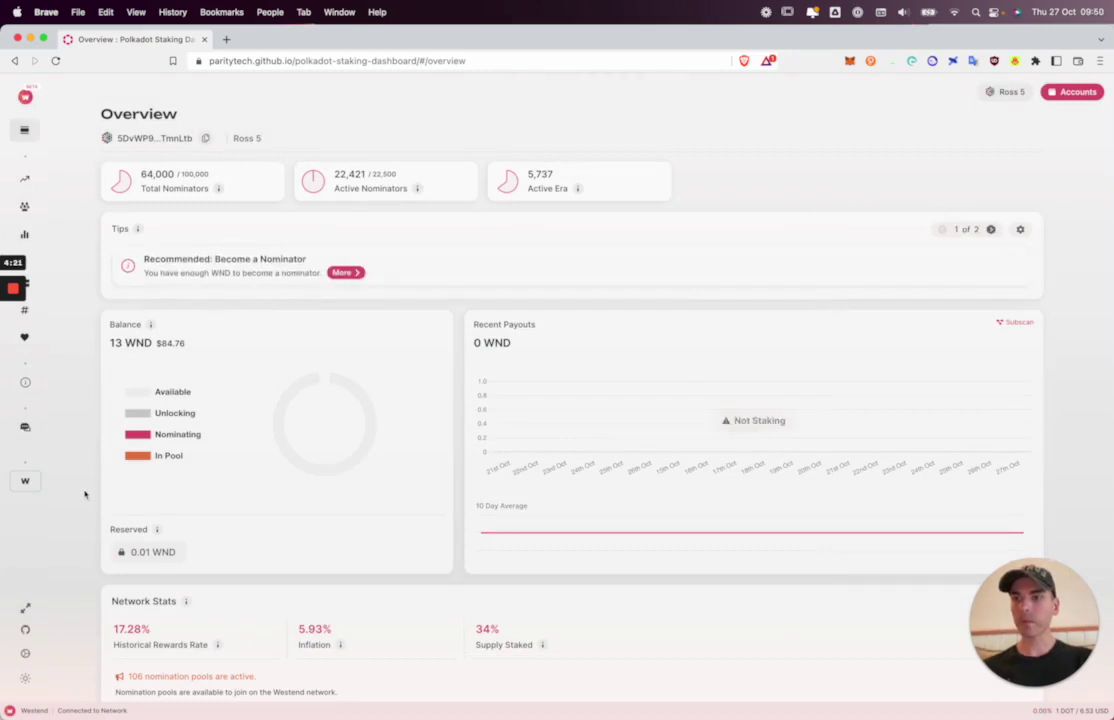
Go to the Pools page and open the Create a Pool form under Pool Membership
left_click(24, 206)
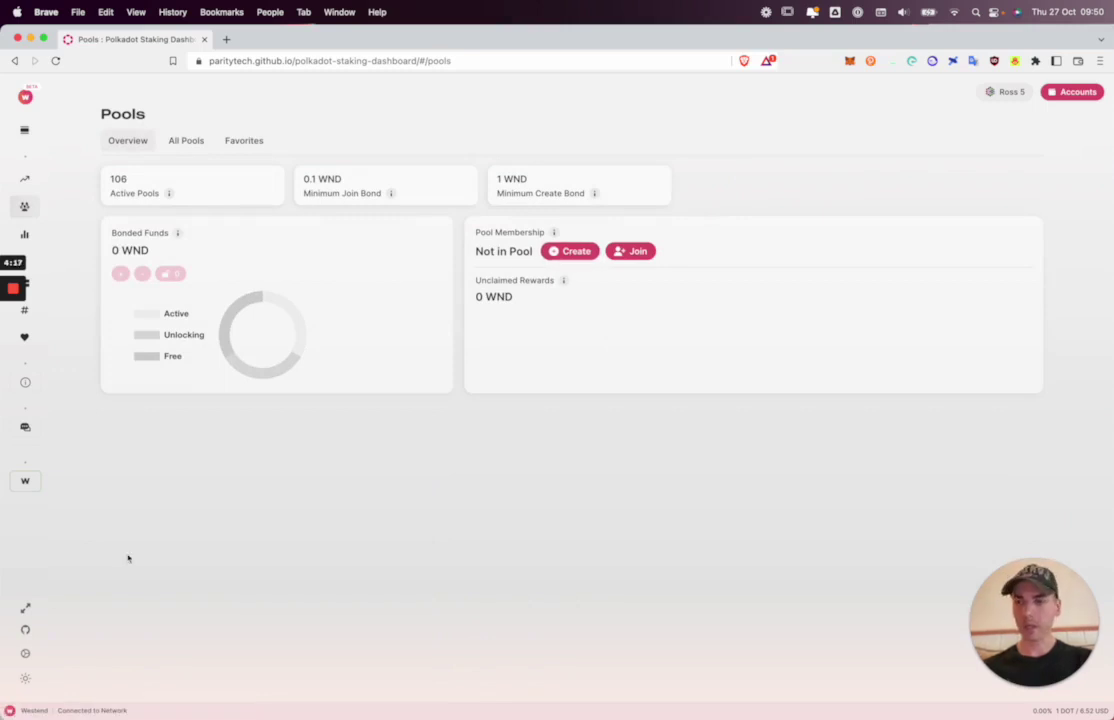
left_click(26, 609)
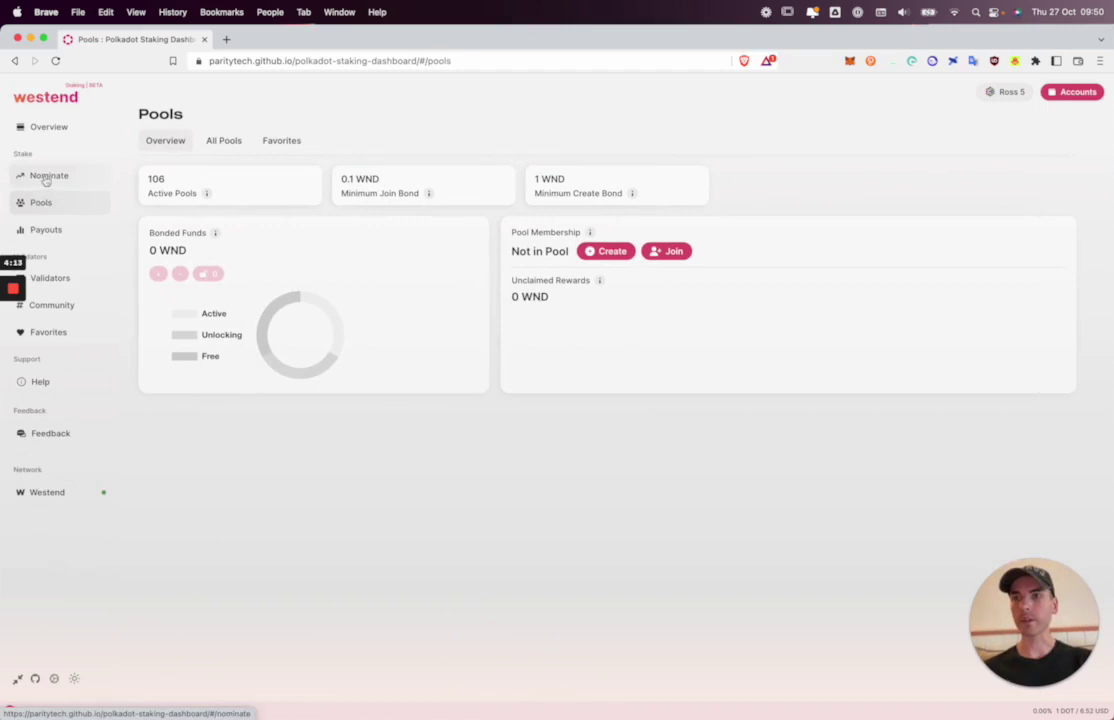
left_click(17, 680)
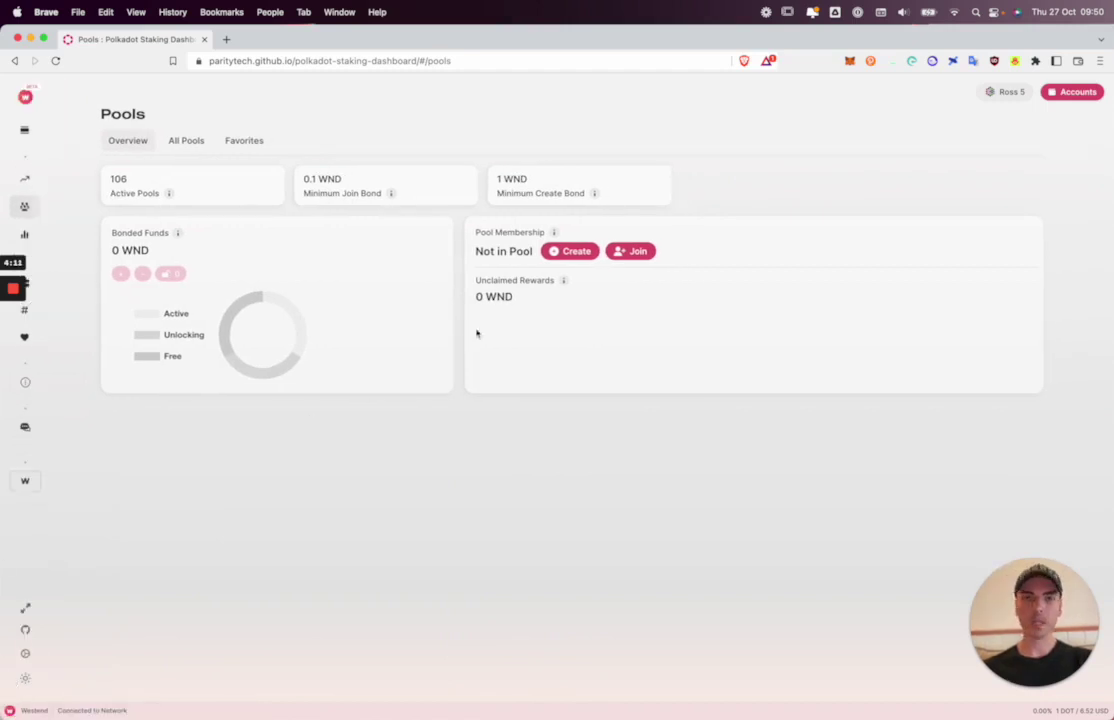
left_click(572, 255)
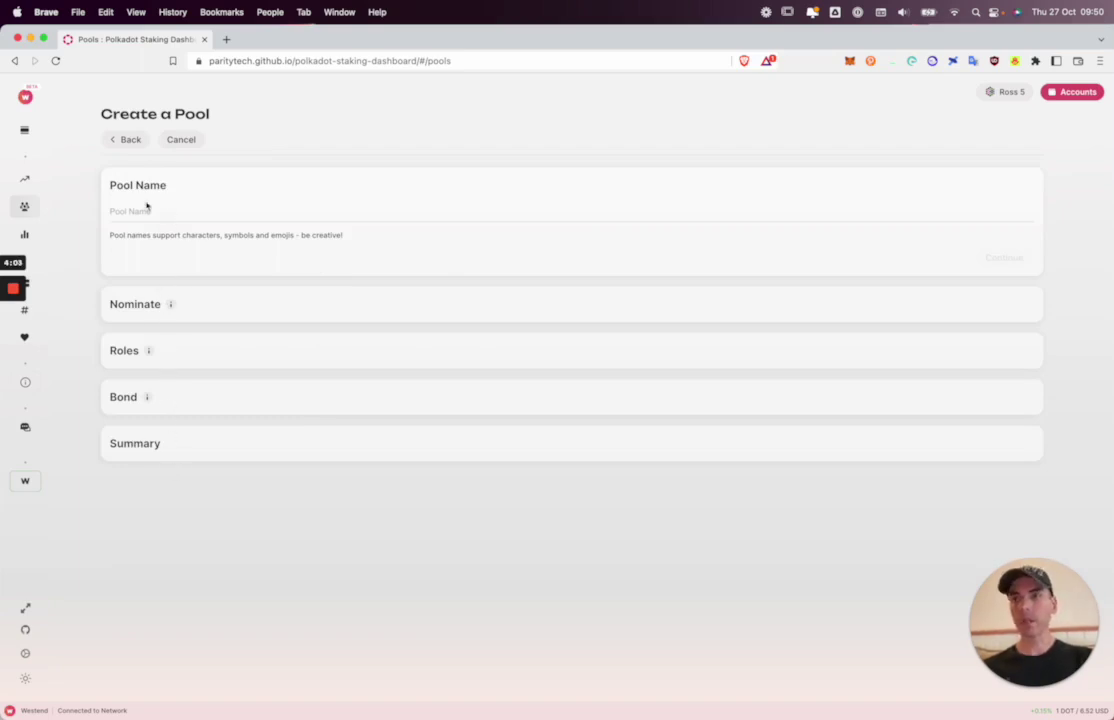
Name the pool 'Ross Pool 5' and continue to the Nominate step
left_click(116, 219)
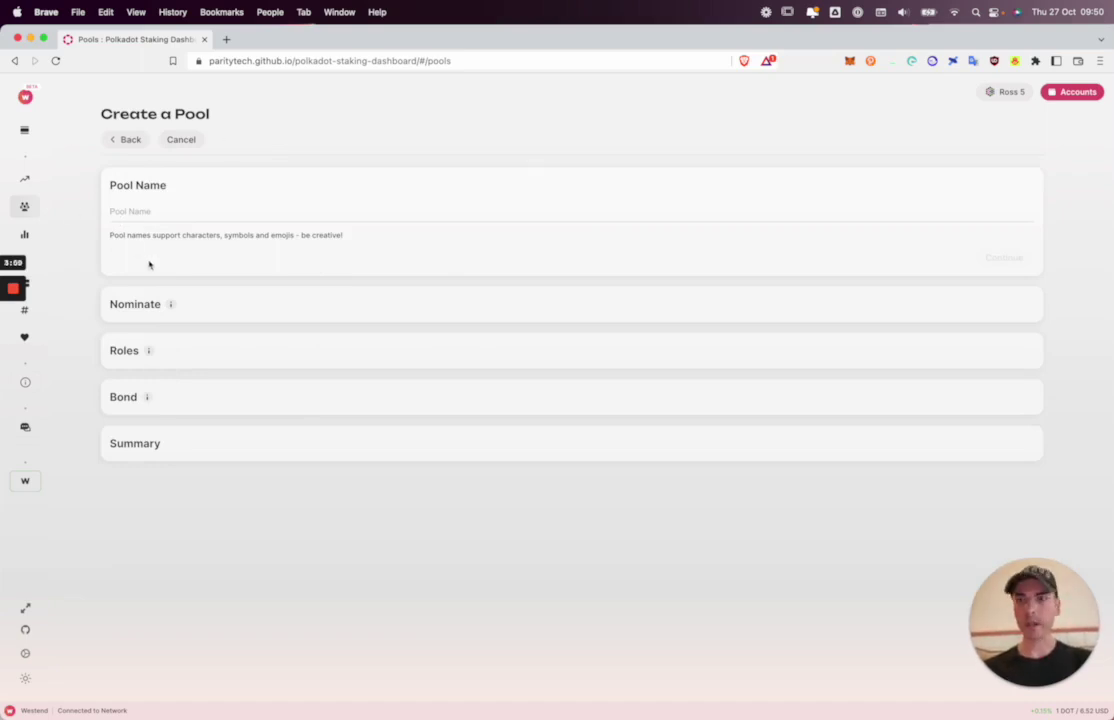
type("Ross Pool 5")
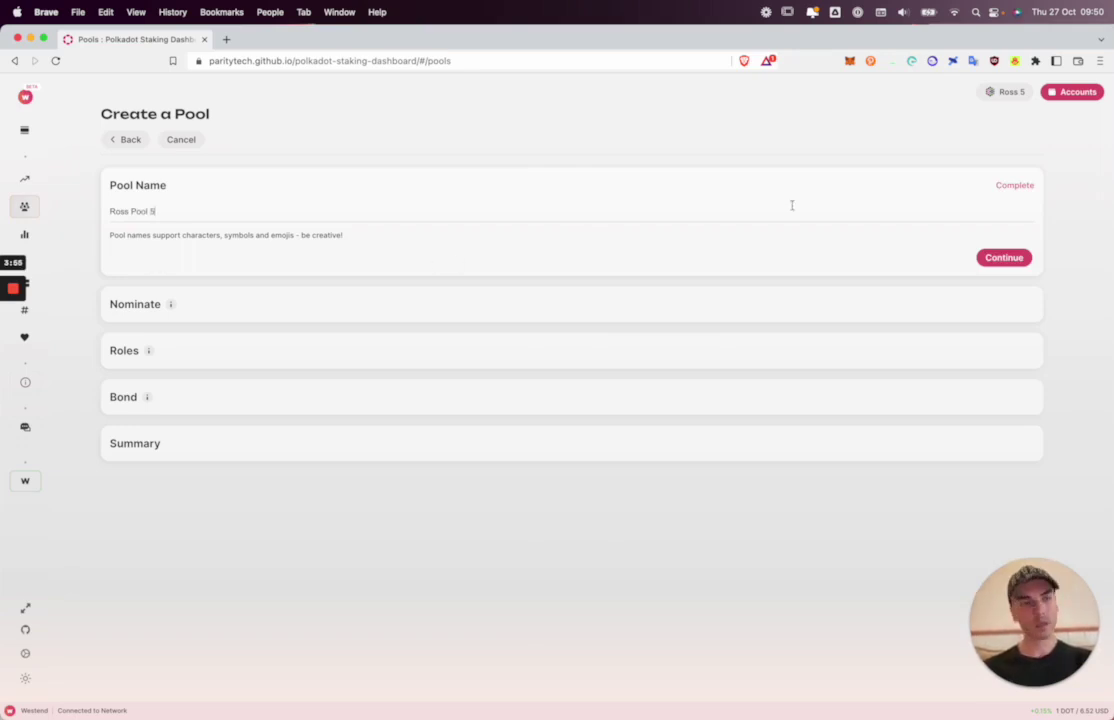
left_click(1005, 258)
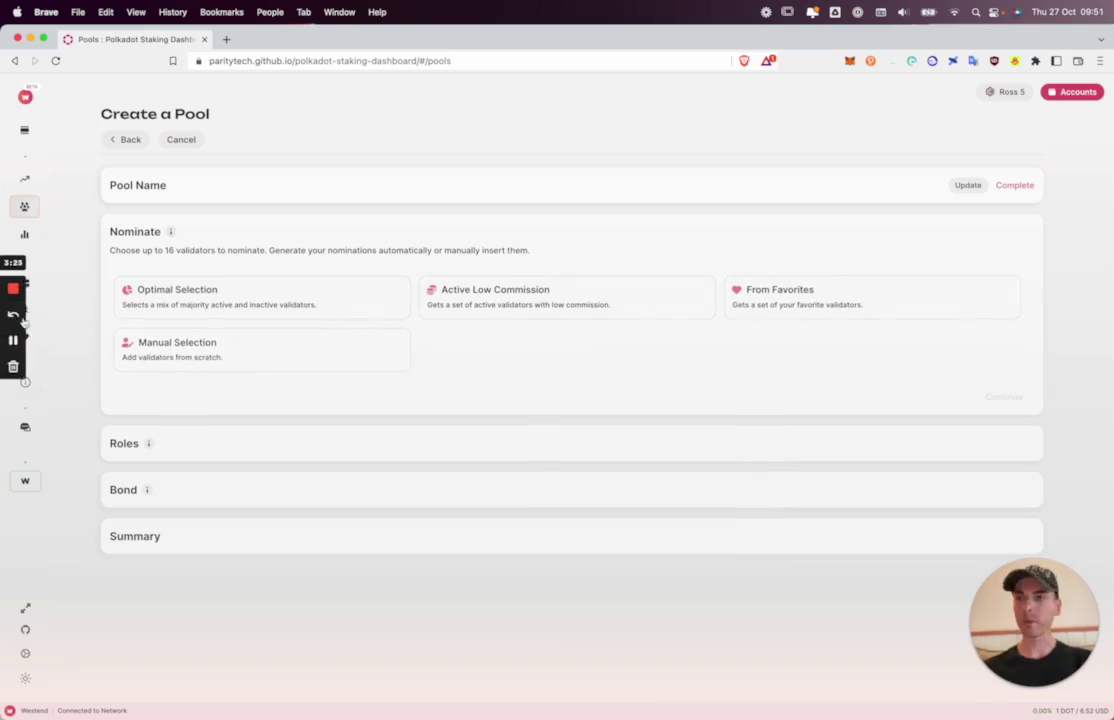
Favourite Parity Westend validator 5, the 100%-commission waiting validator and Validator14, then return to pool creation
left_click(25, 310)
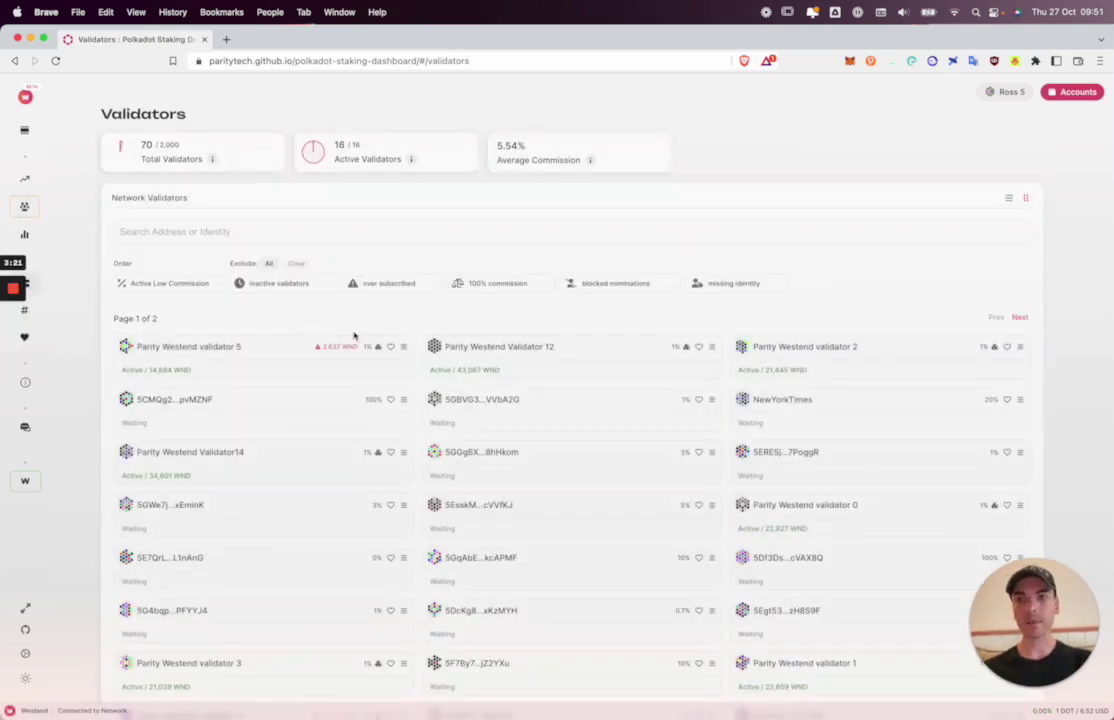
left_click(391, 347)
left_click(391, 399)
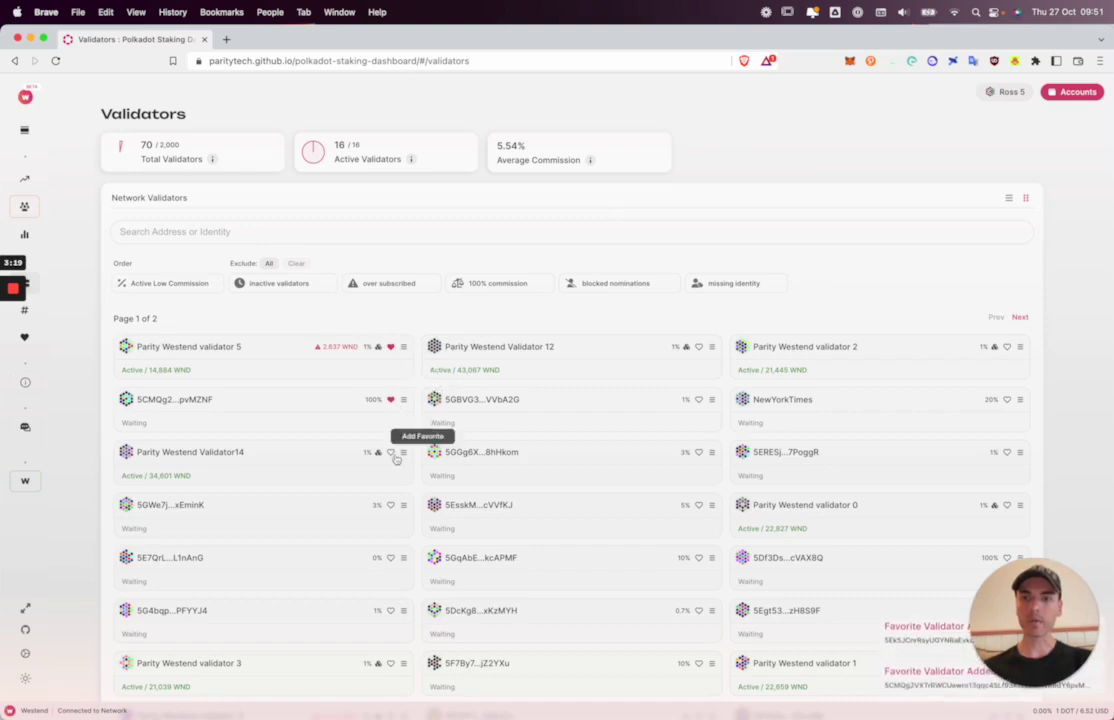
left_click(391, 452)
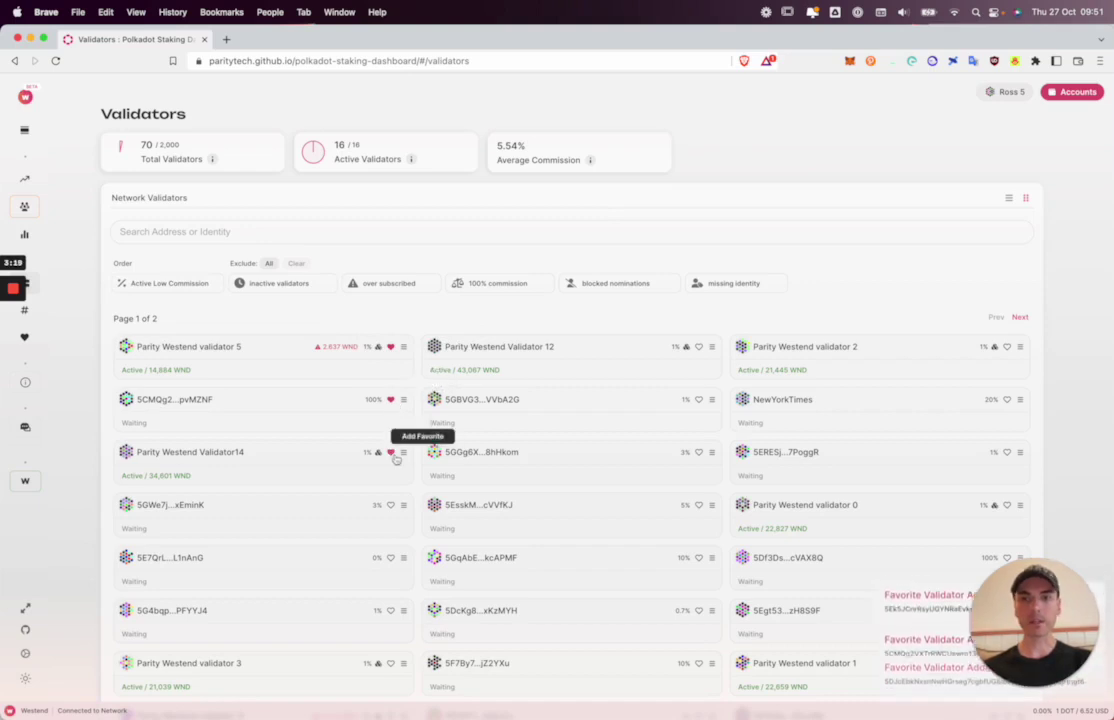
left_click(30, 341)
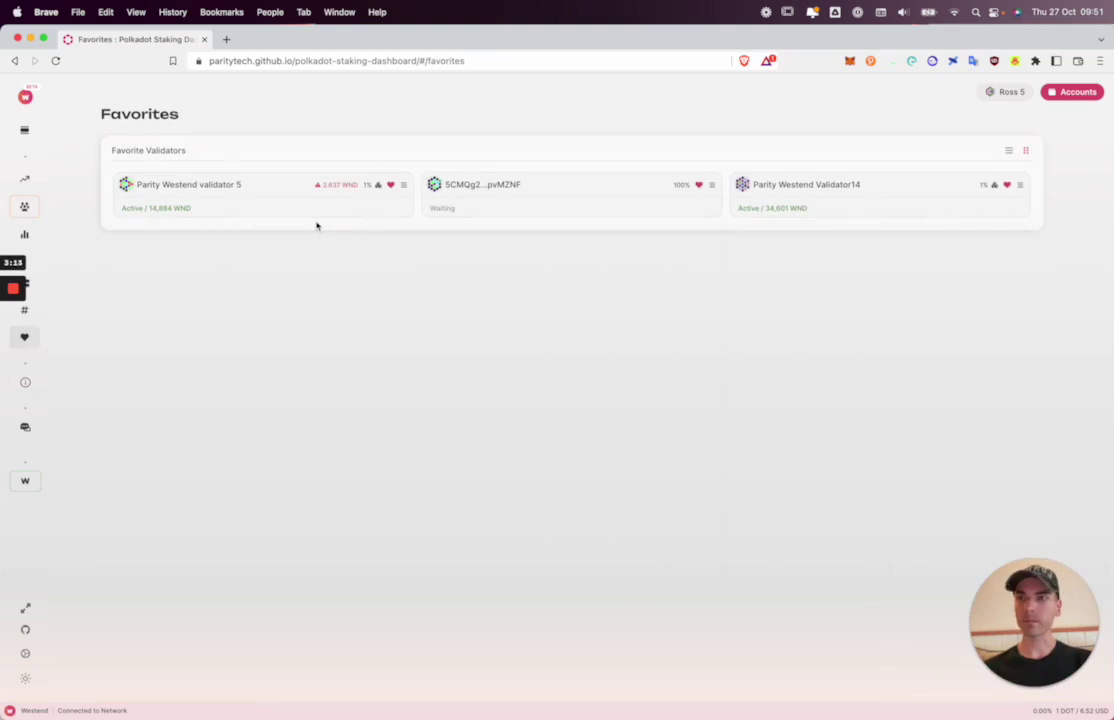
left_click(25, 205)
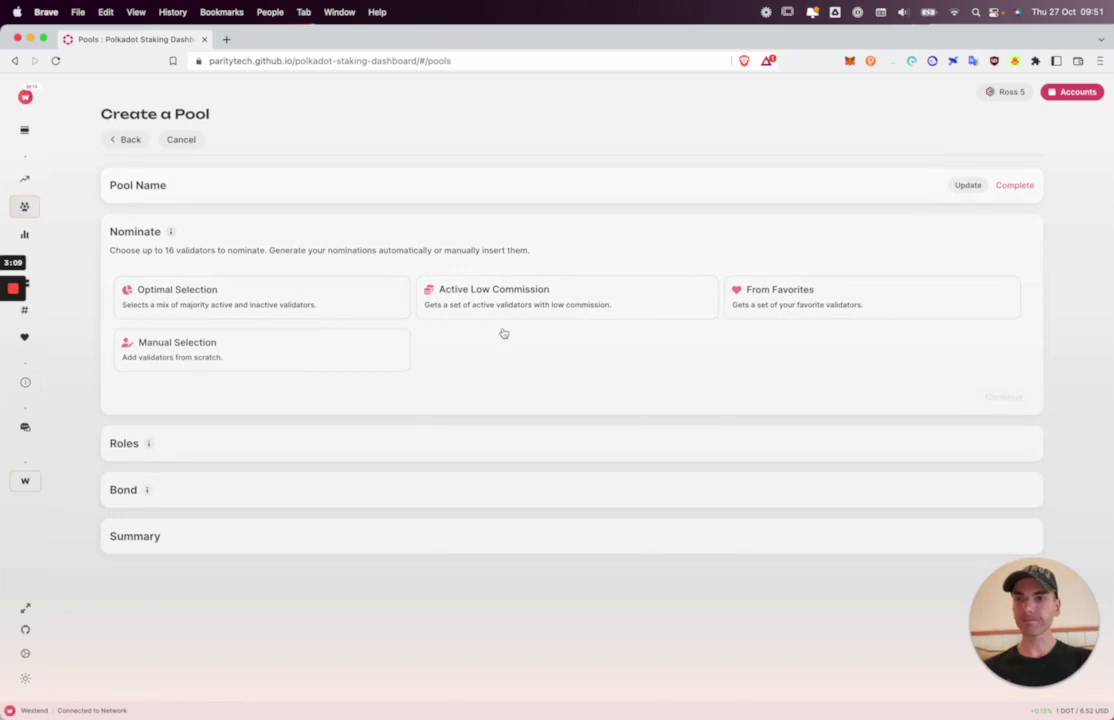
Generate an optimal validator set, regenerate it twice, and remove validators 7 and 10
left_click(249, 303)
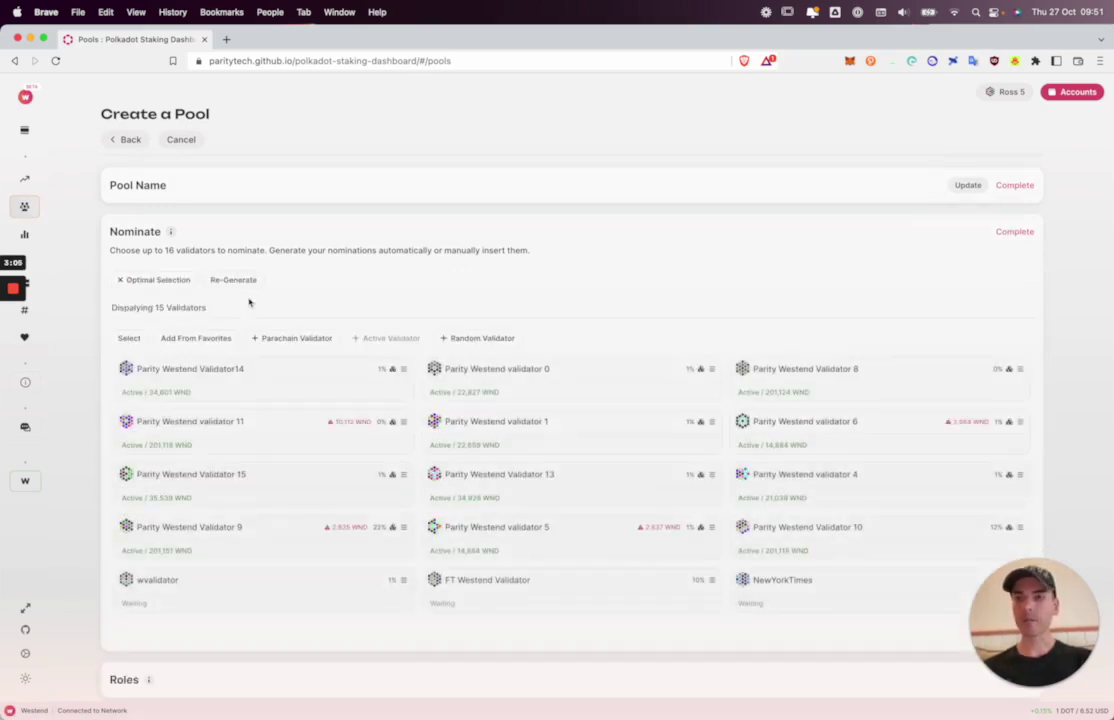
left_click(229, 285)
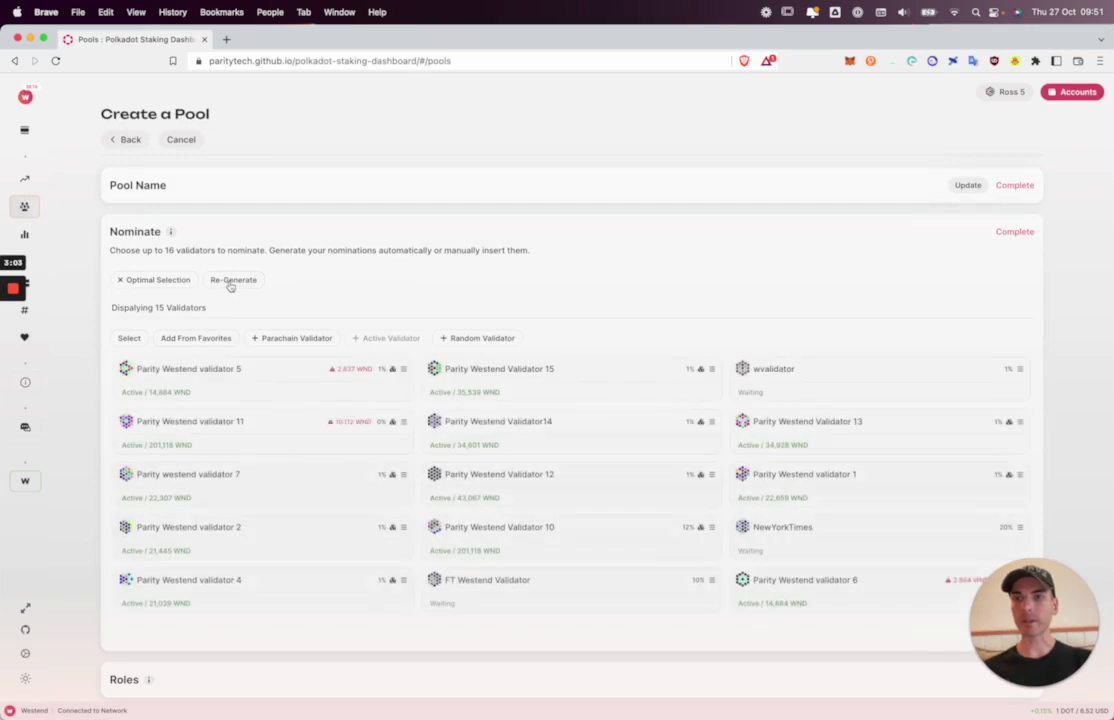
left_click(229, 285)
scroll(236, 313, "down", 1)
left_click(129, 302)
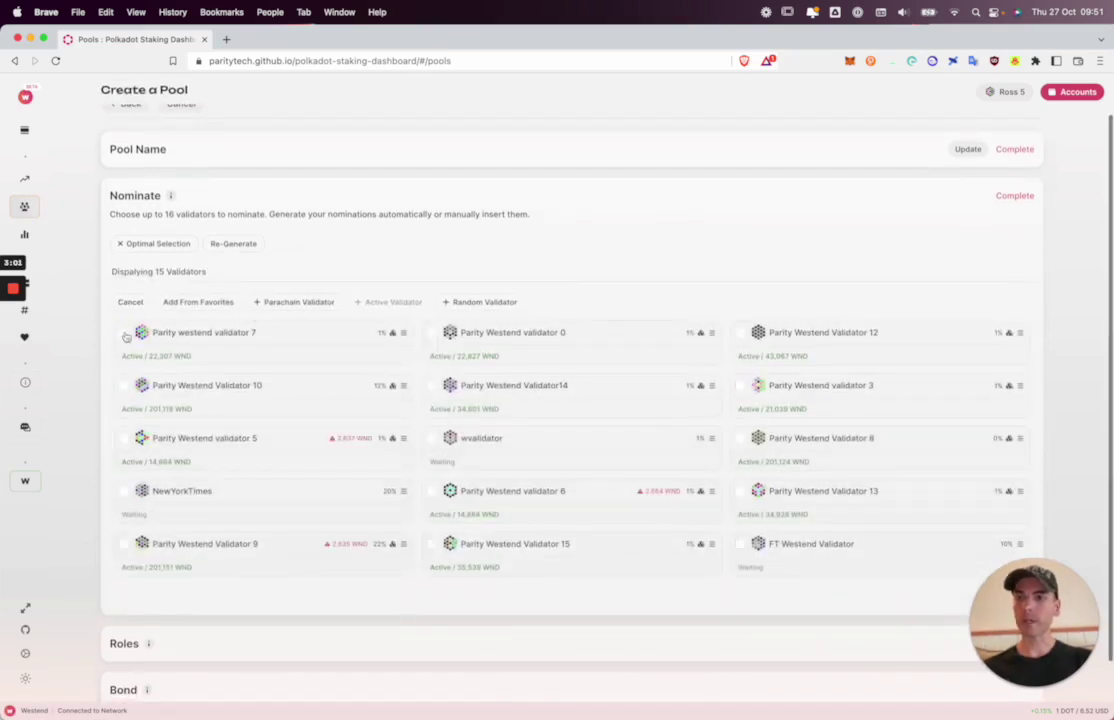
left_click(123, 332)
left_click(123, 385)
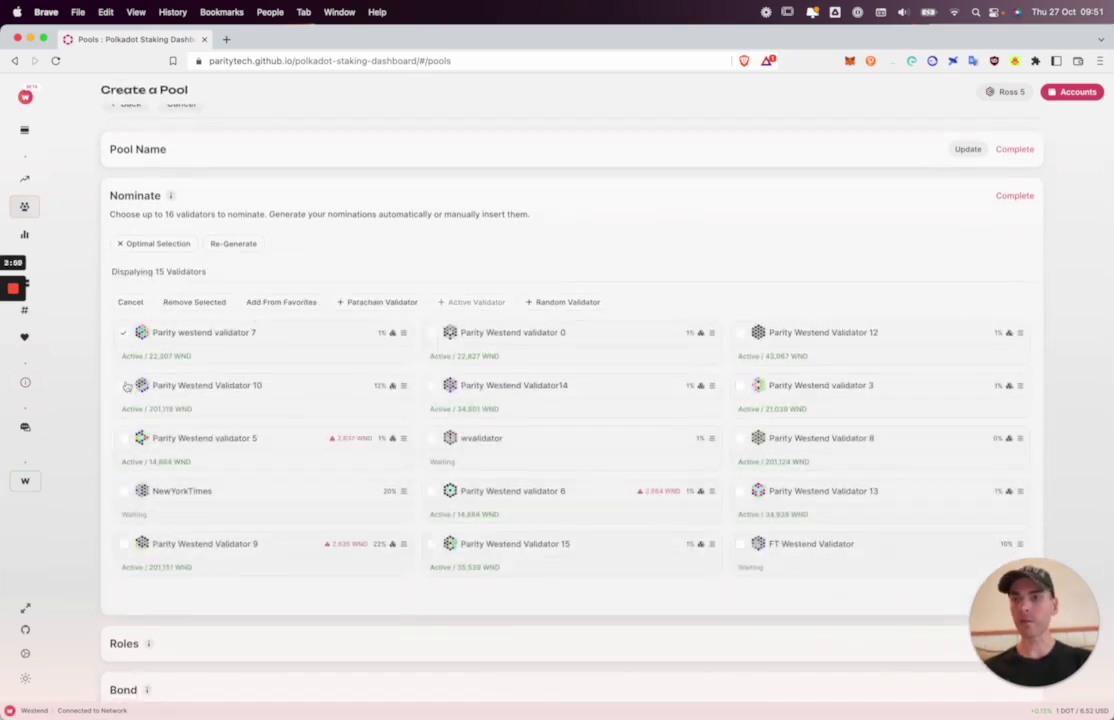
left_click(186, 302)
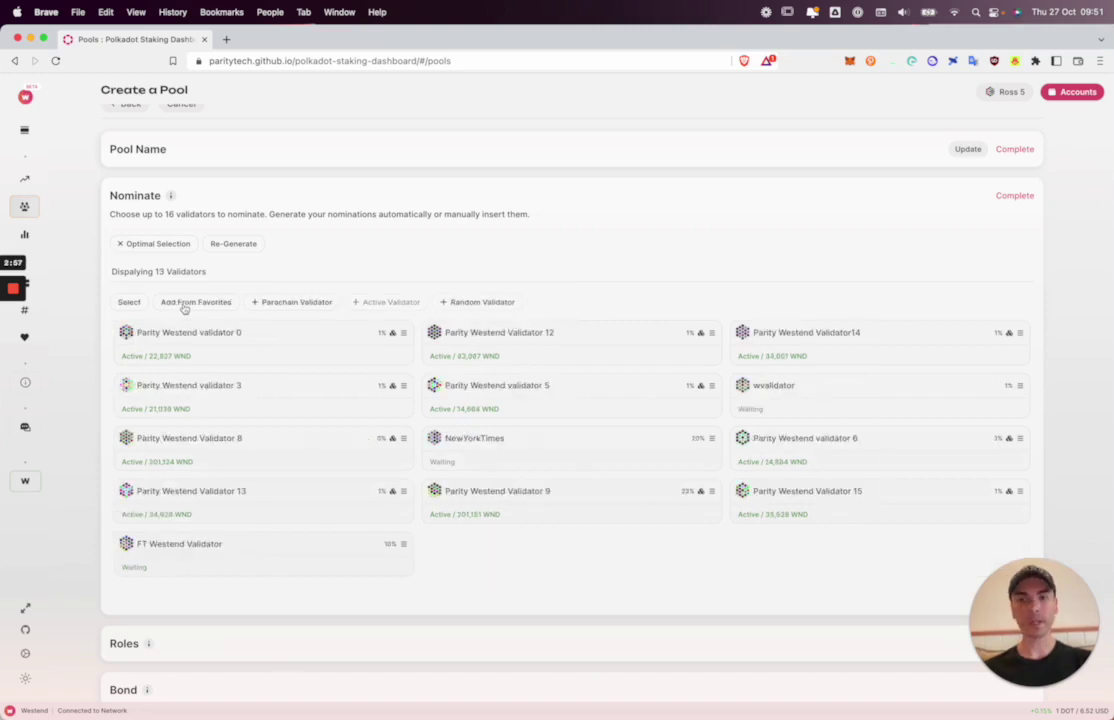
Add the 100%-commission favourite validator to the nominations, bringing them to 14
left_click(184, 305)
left_click(178, 404)
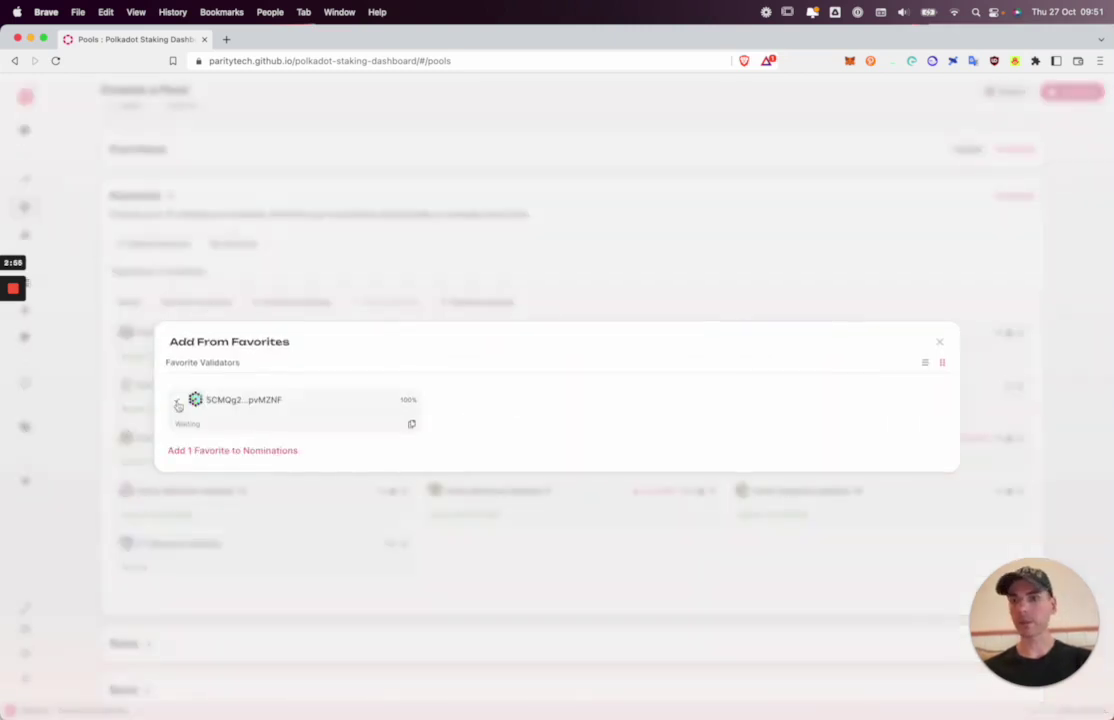
left_click(196, 451)
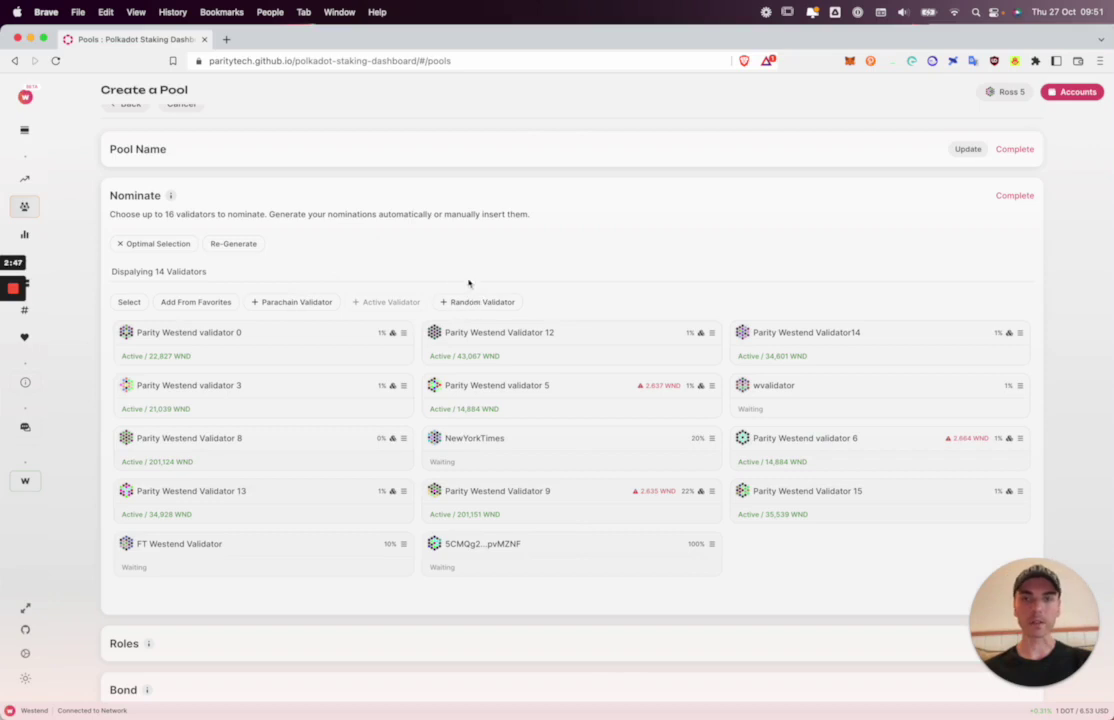
scroll(449, 389, "down", 2)
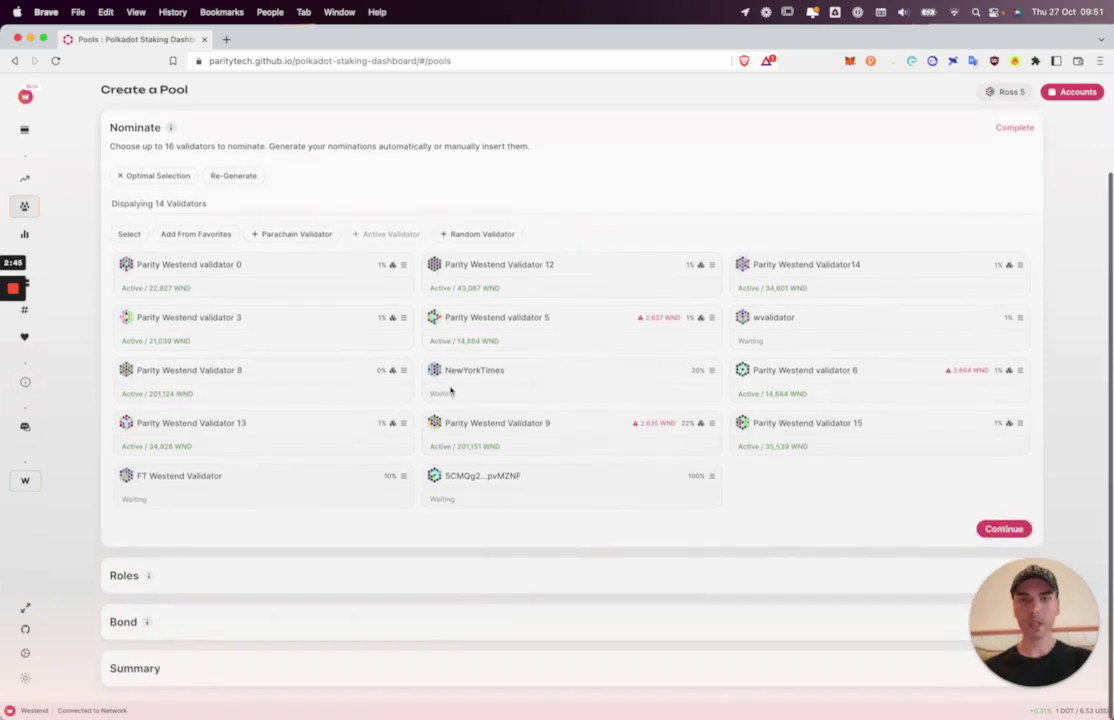
left_click(990, 528)
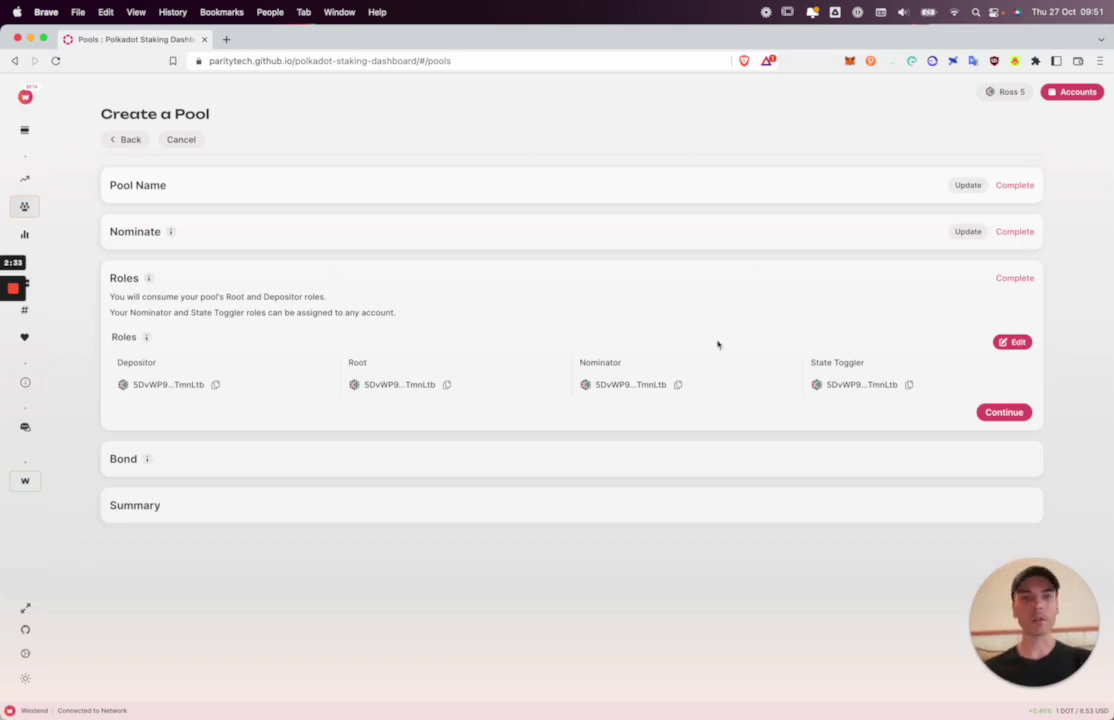
left_click(1013, 342)
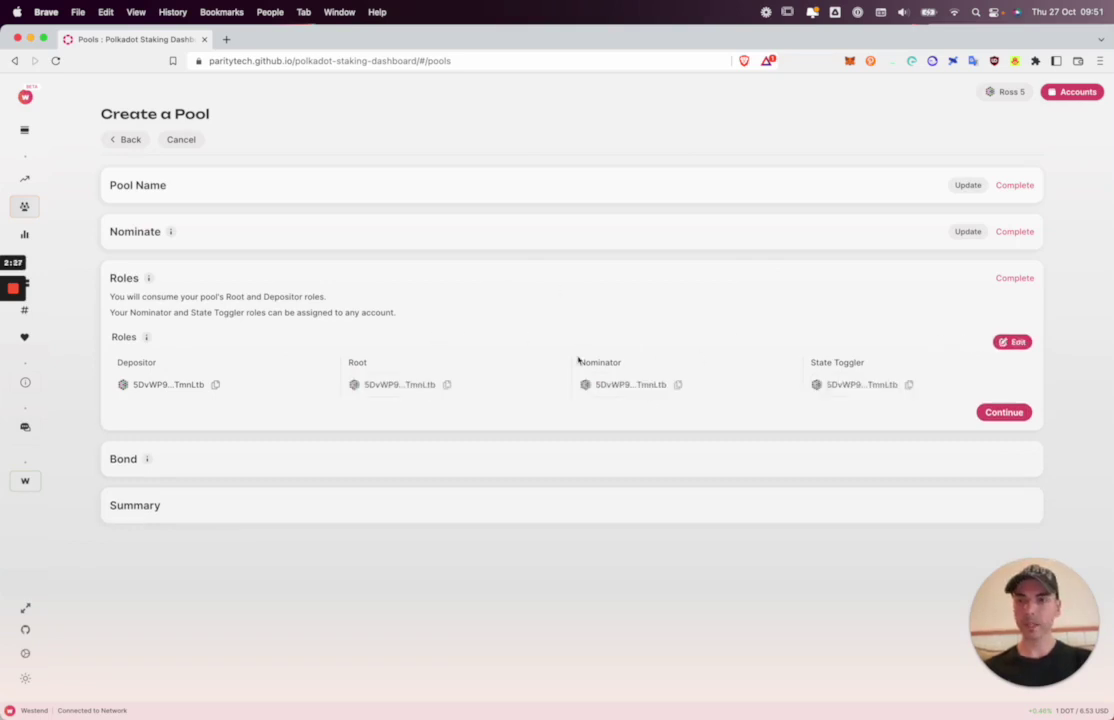
left_click_drag(350, 363, 409, 366)
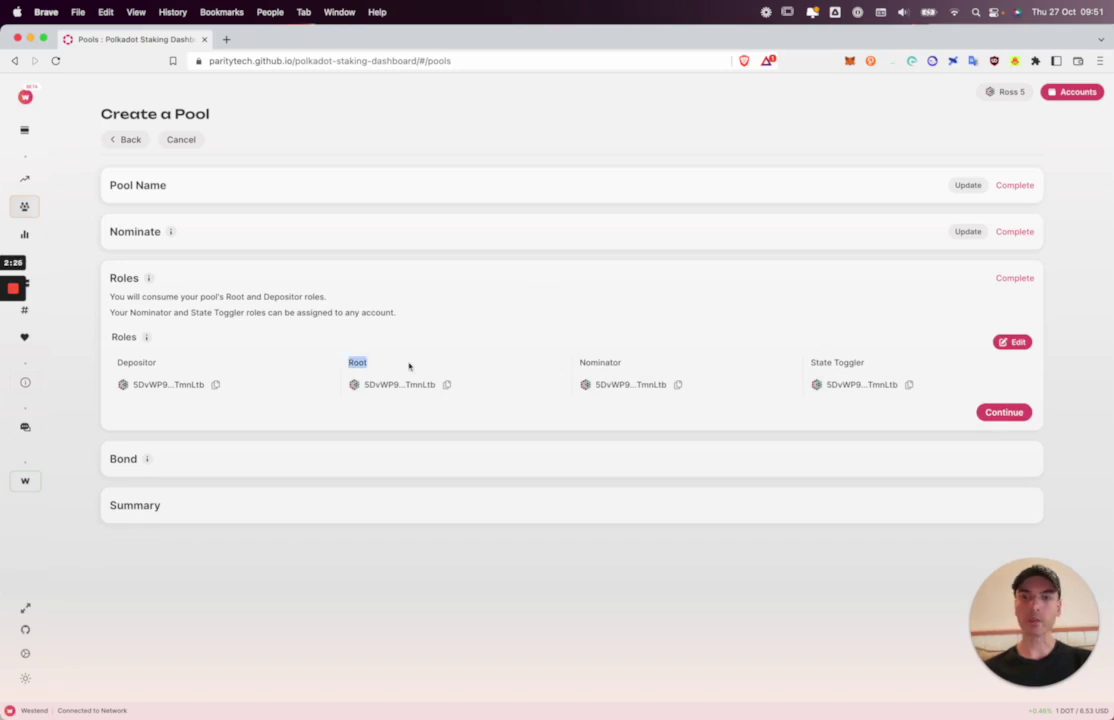
double_click(592, 362)
left_click_drag(810, 362, 860, 364)
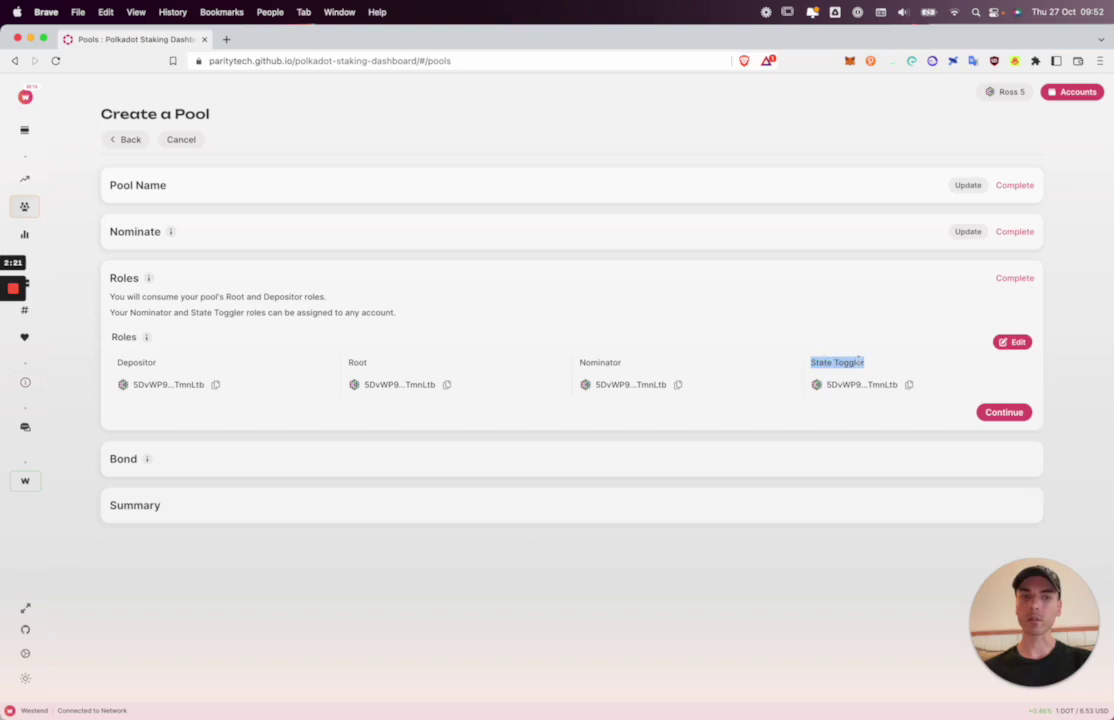
left_click(591, 361)
double_click(591, 361)
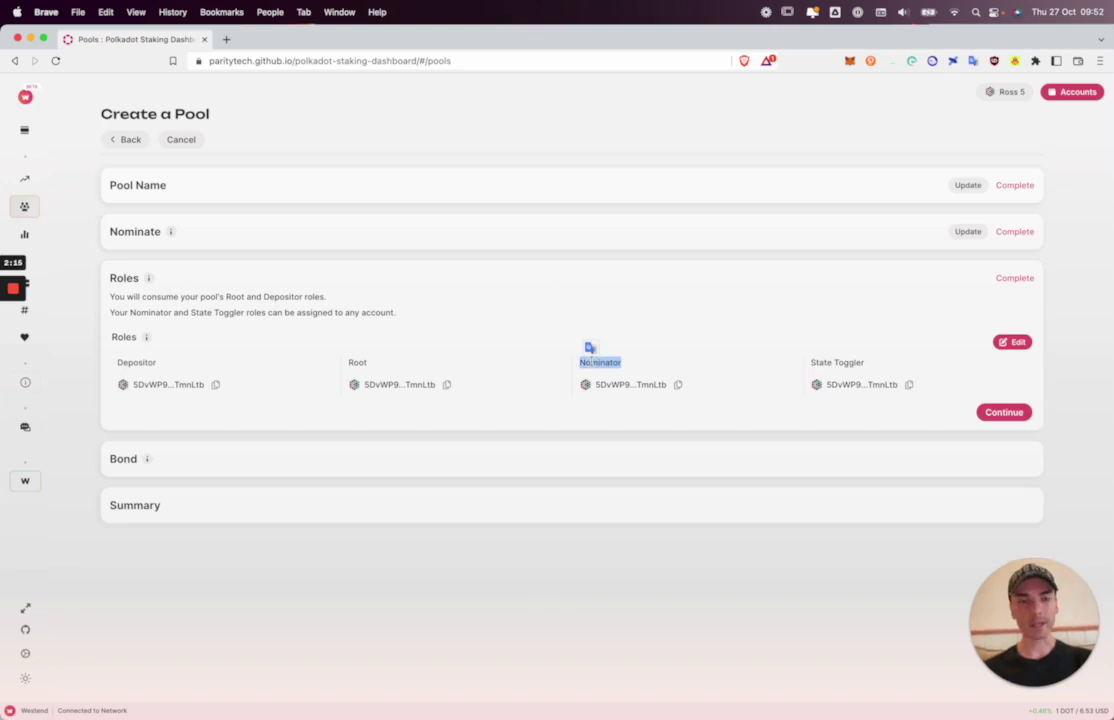
left_click(644, 374)
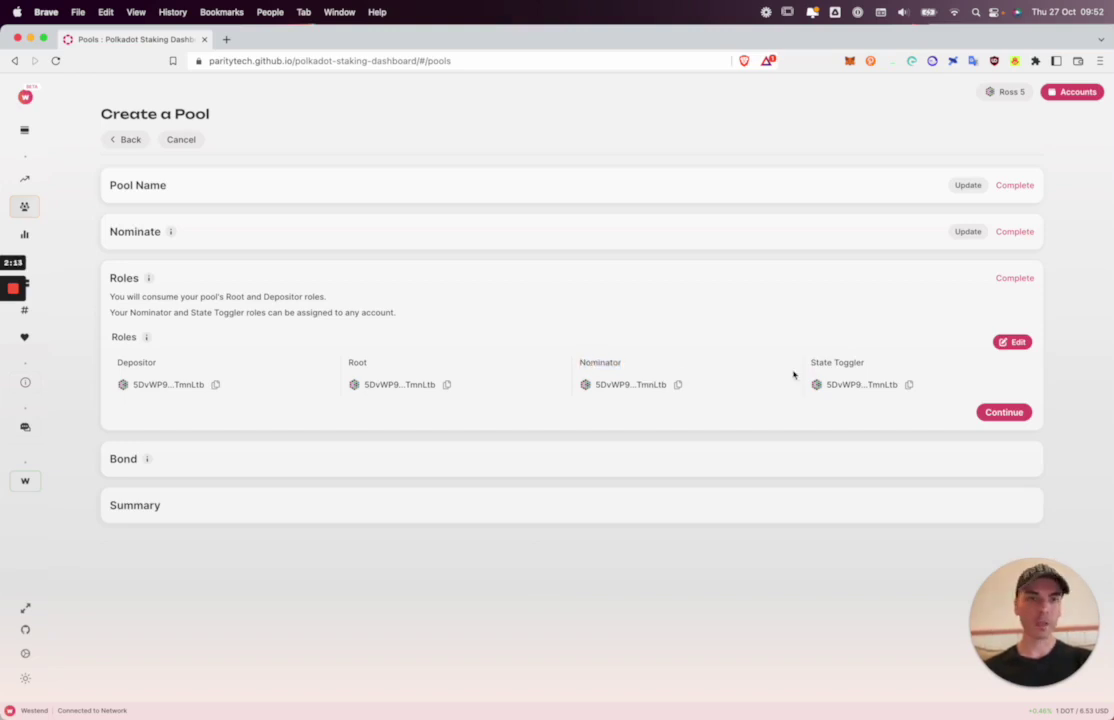
left_click_drag(811, 364, 866, 365)
left_click(838, 363)
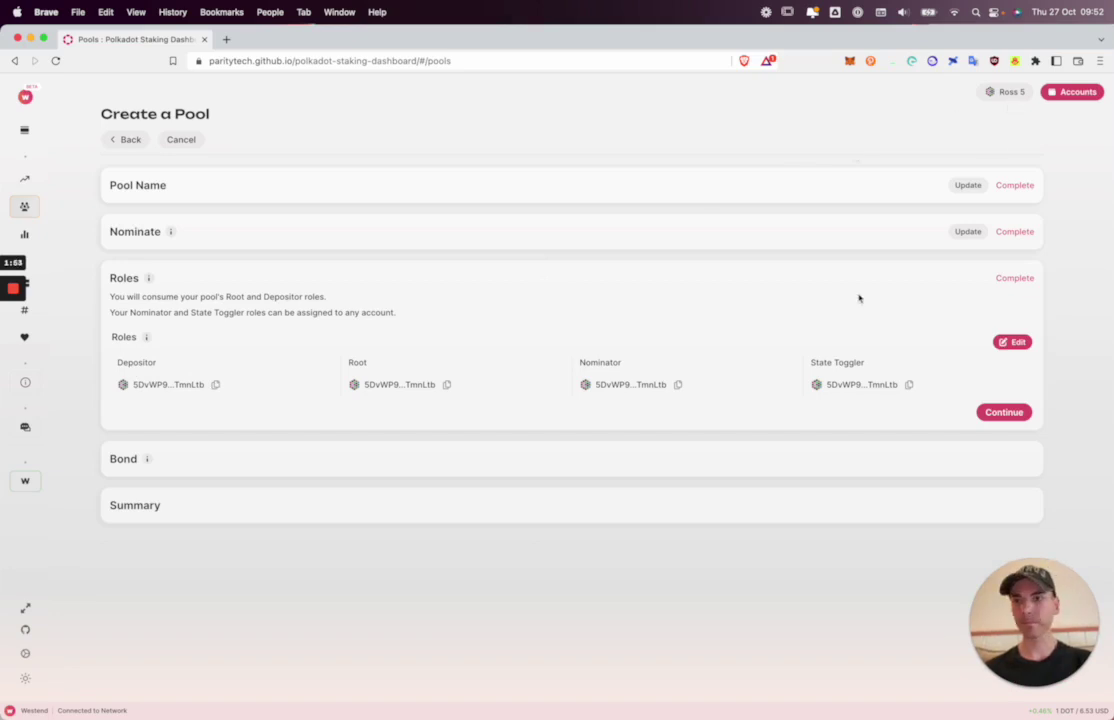
Accept the default roles and set the bond to 12 WND, down from the 12.915 maximum
left_click(1003, 414)
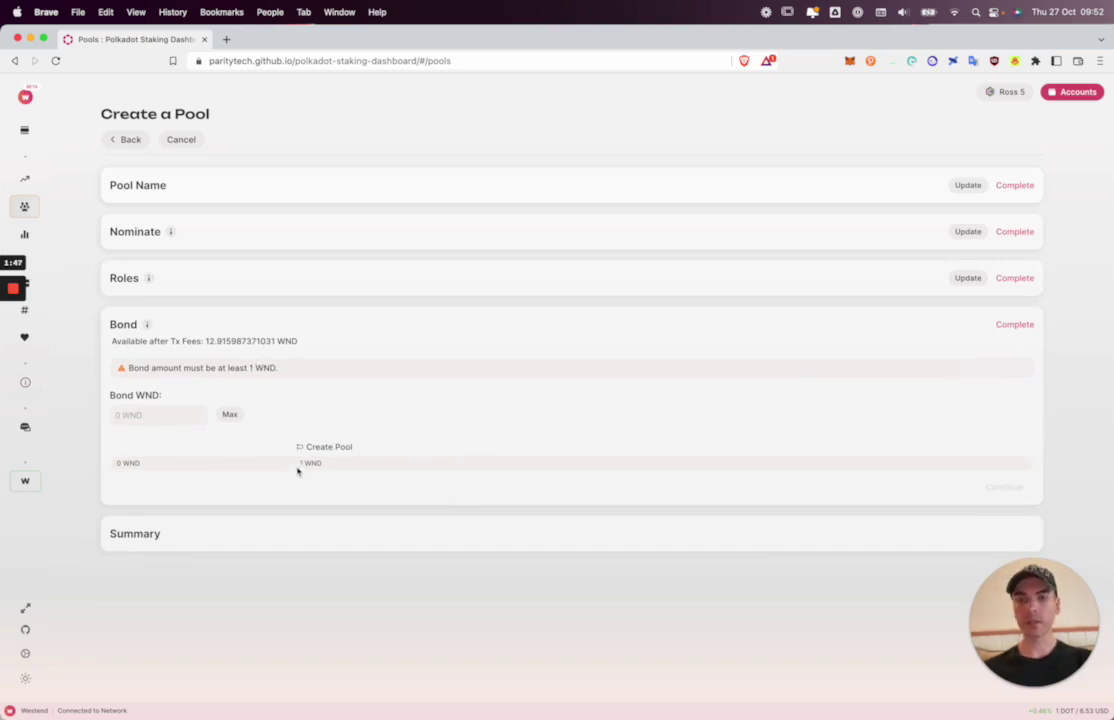
left_click_drag(298, 463, 269, 477)
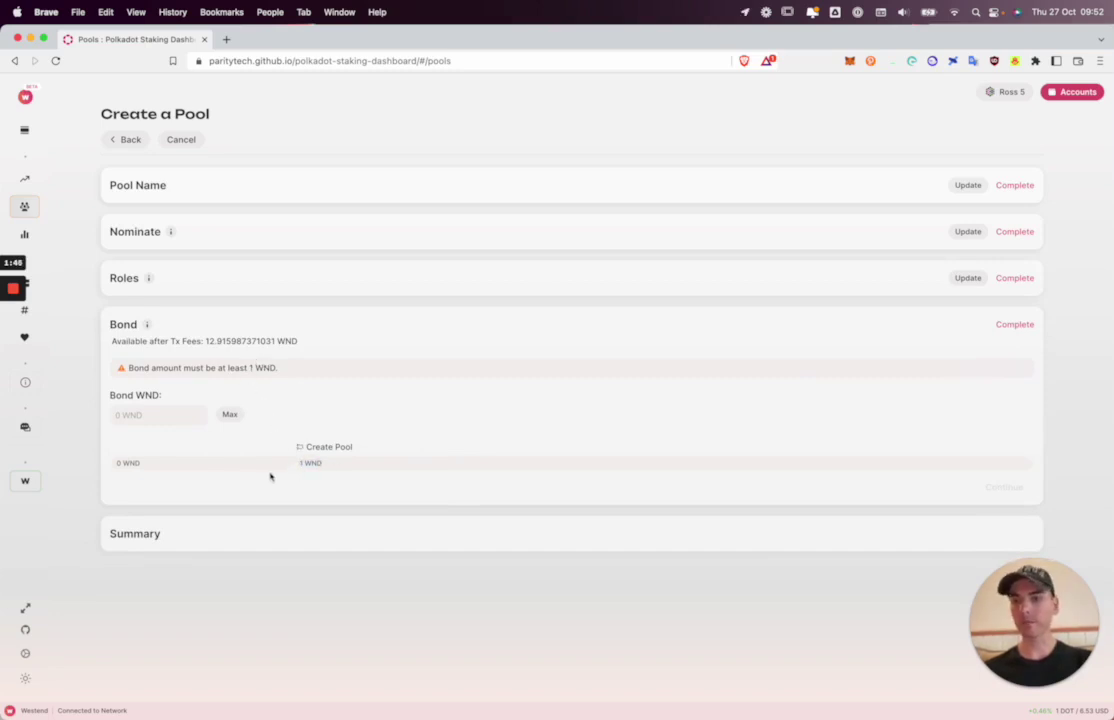
left_click(230, 418)
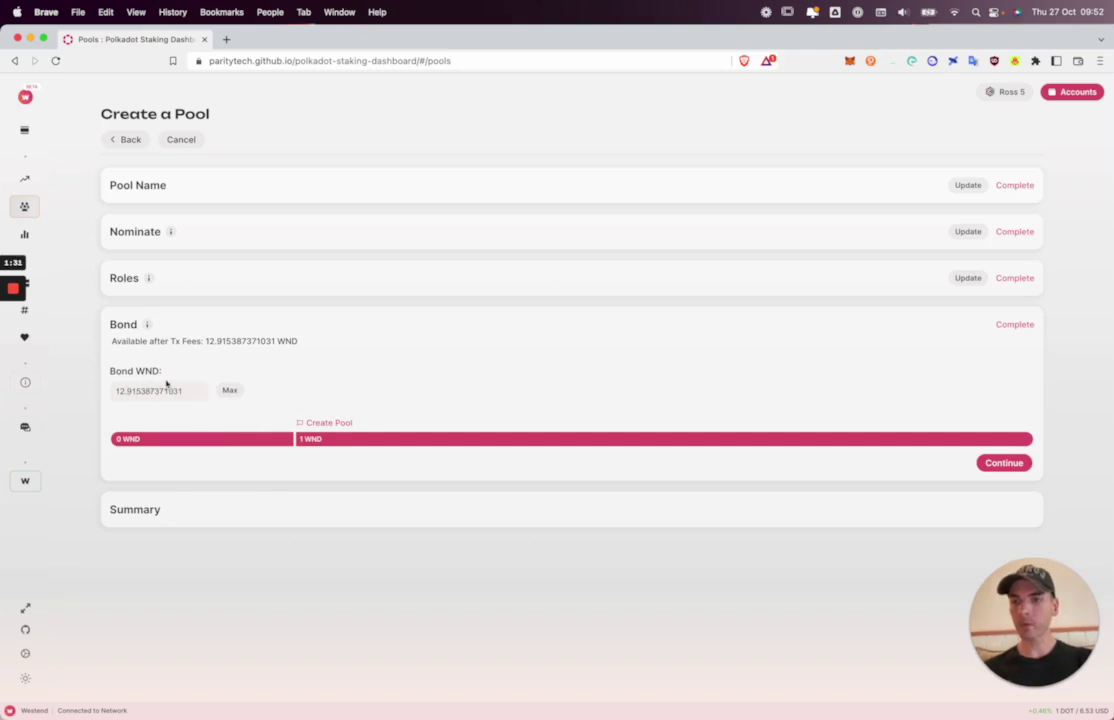
left_click_drag(124, 391, 224, 393)
key("BackSpace")
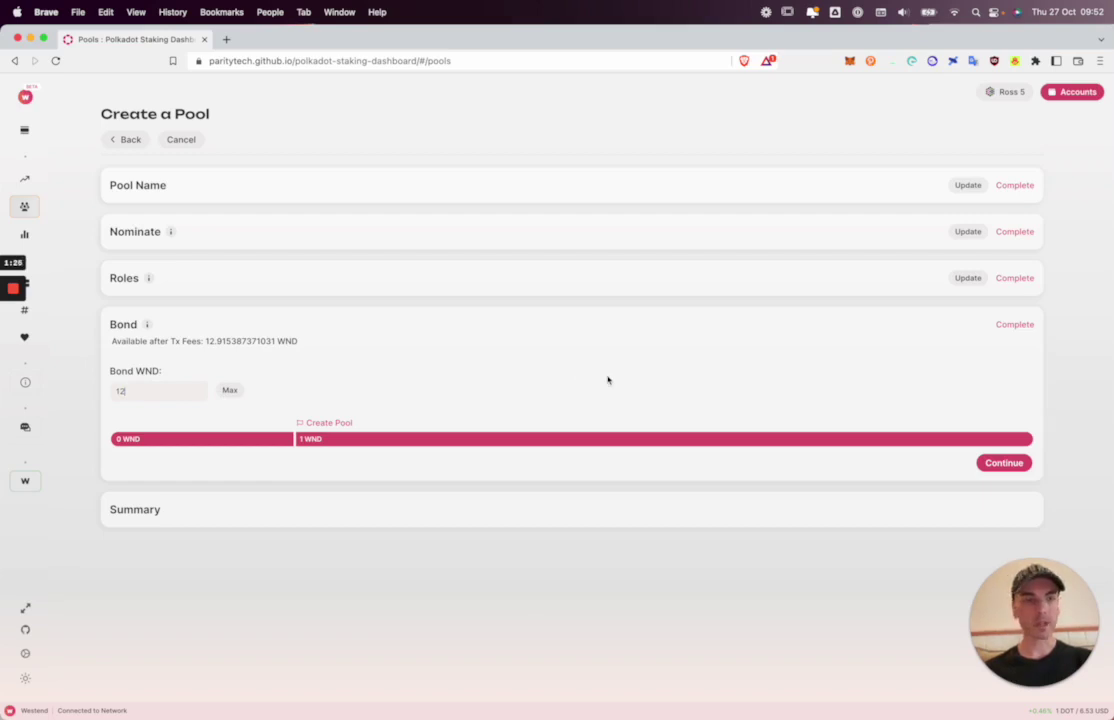
Review the summary, submit Create Pool, and sign with the account password in polkadot{.js}
left_click(1004, 462)
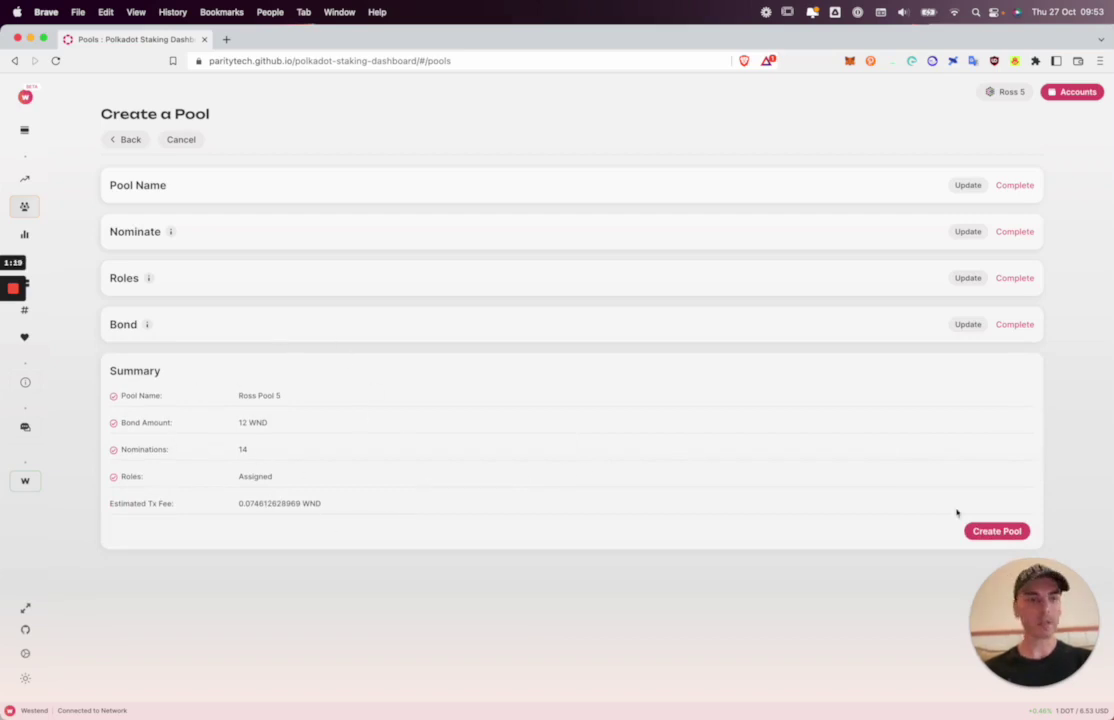
left_click(984, 531)
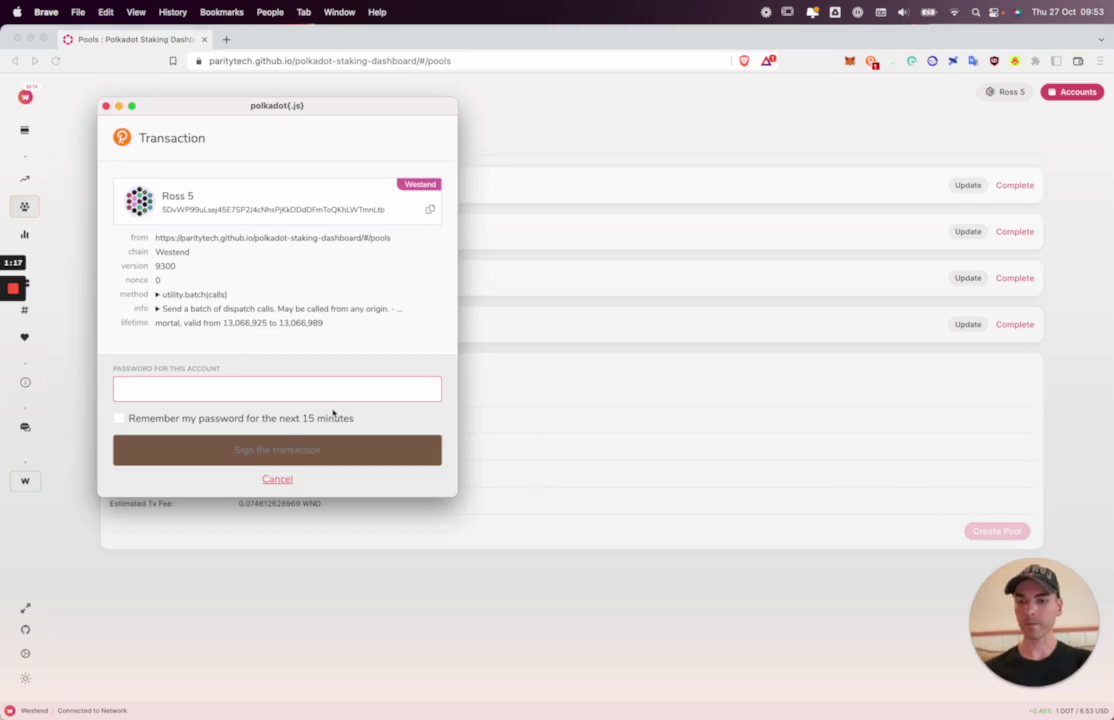
type("••••••")
key("Return")
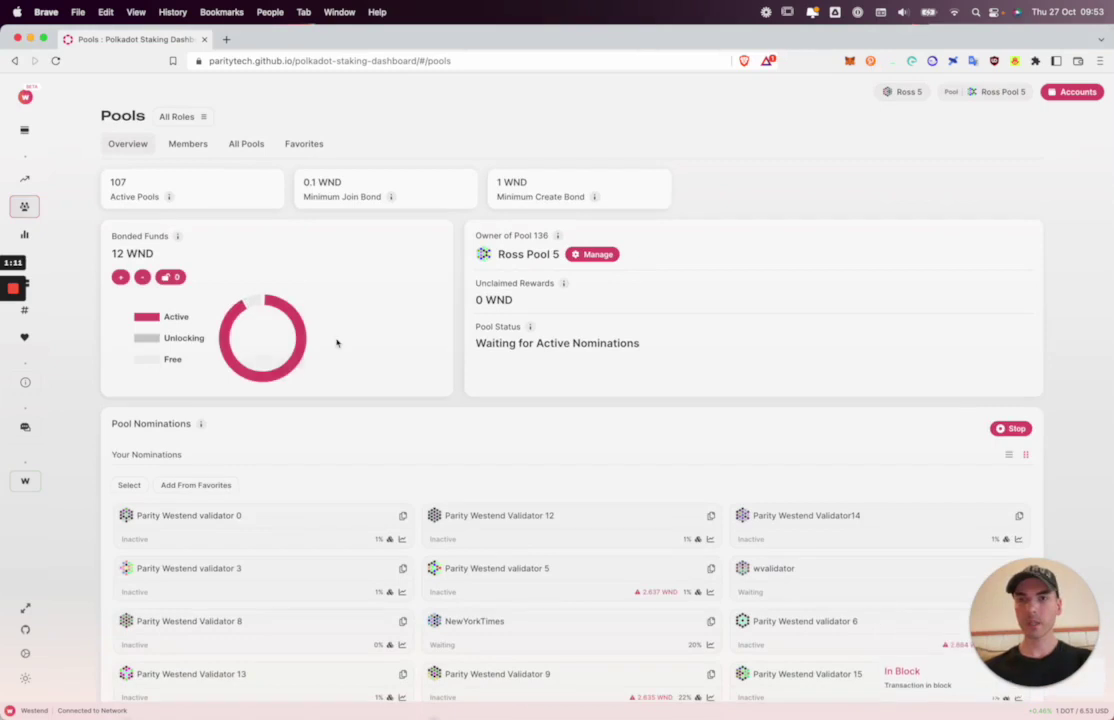
scroll(336, 343, "down", 2)
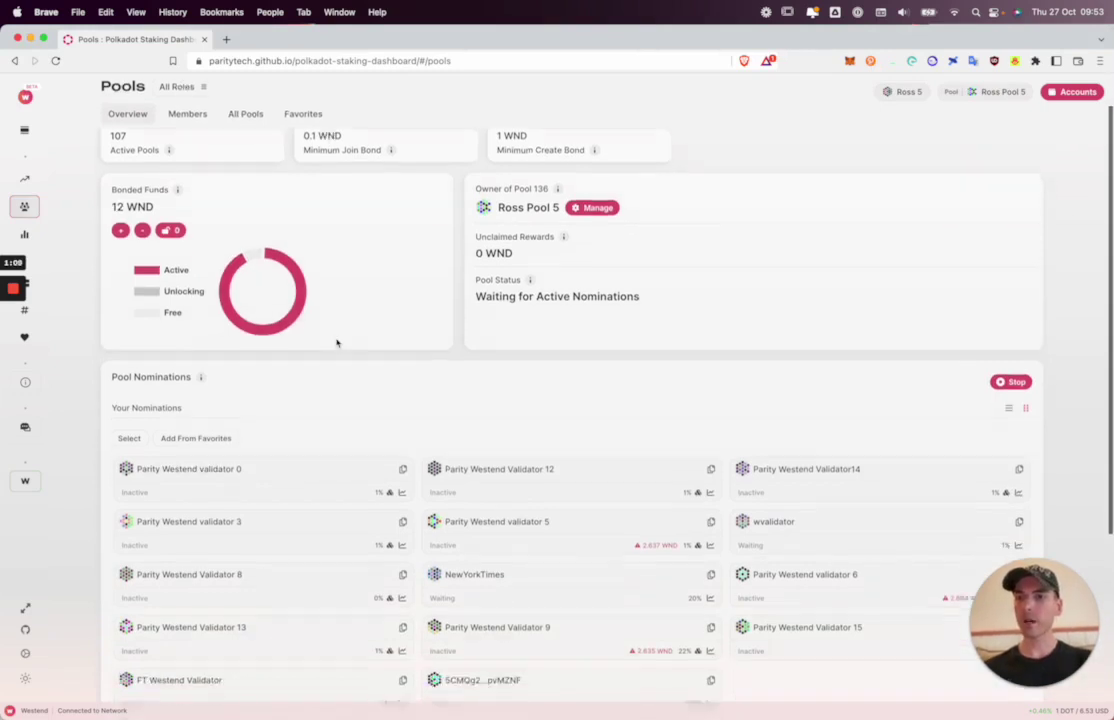
left_click(592, 206)
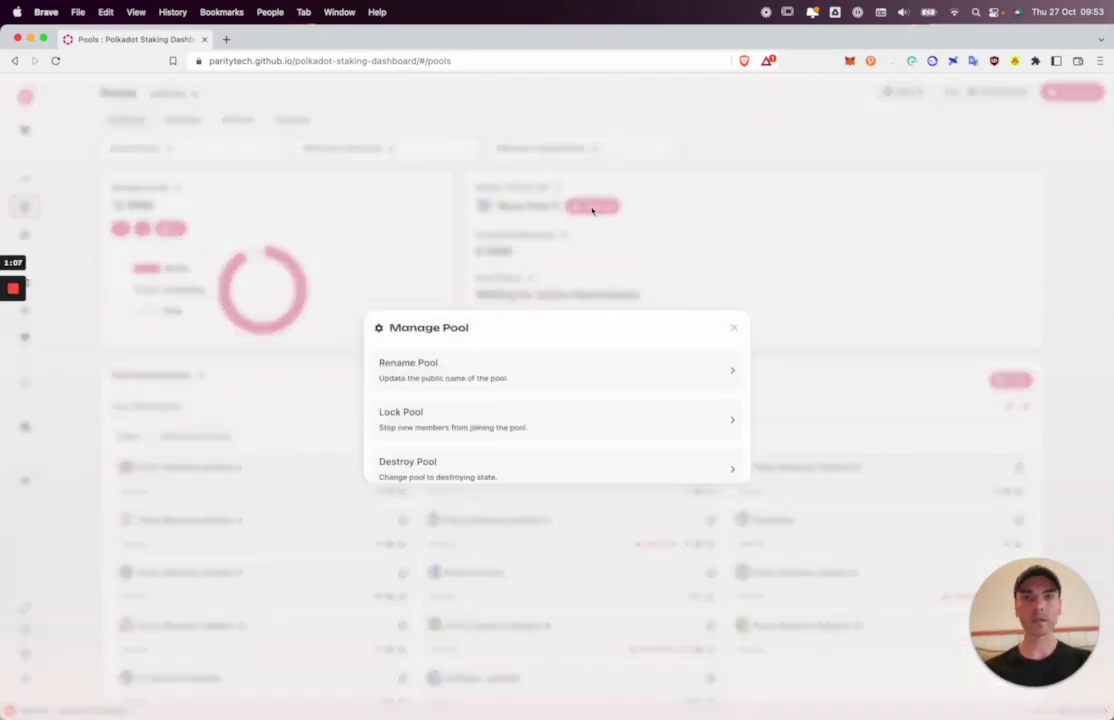
left_click(569, 273)
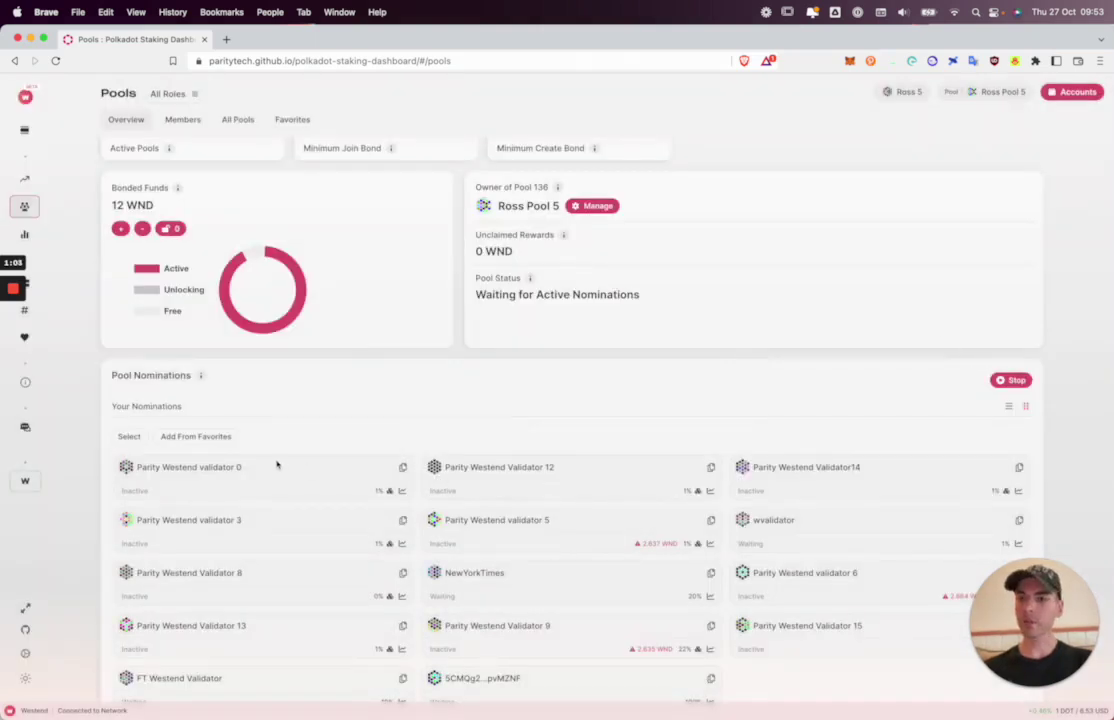
scroll(146, 500, "down", 3)
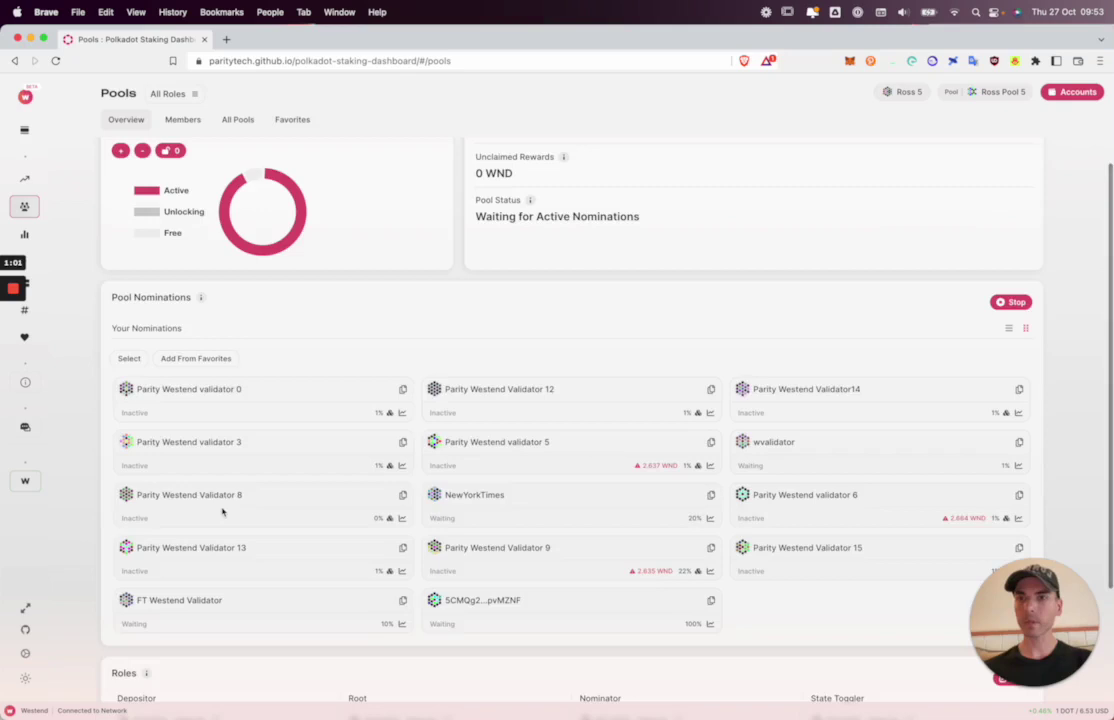
scroll(222, 512, "up", 5)
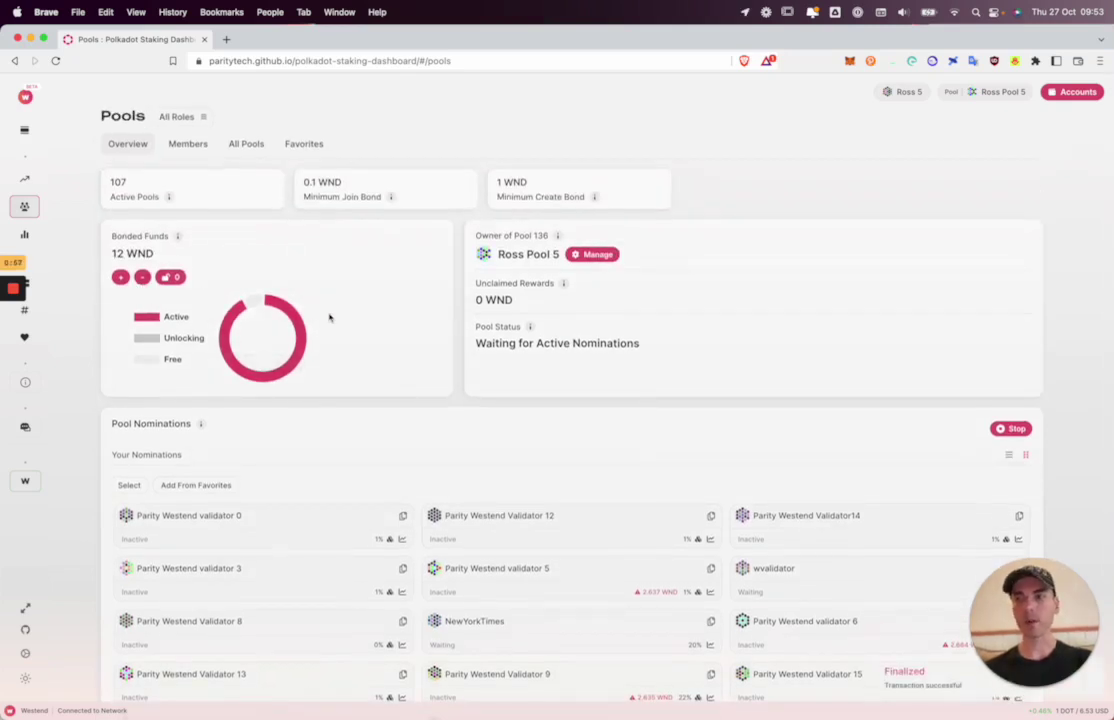
scroll(497, 345, "down", 10)
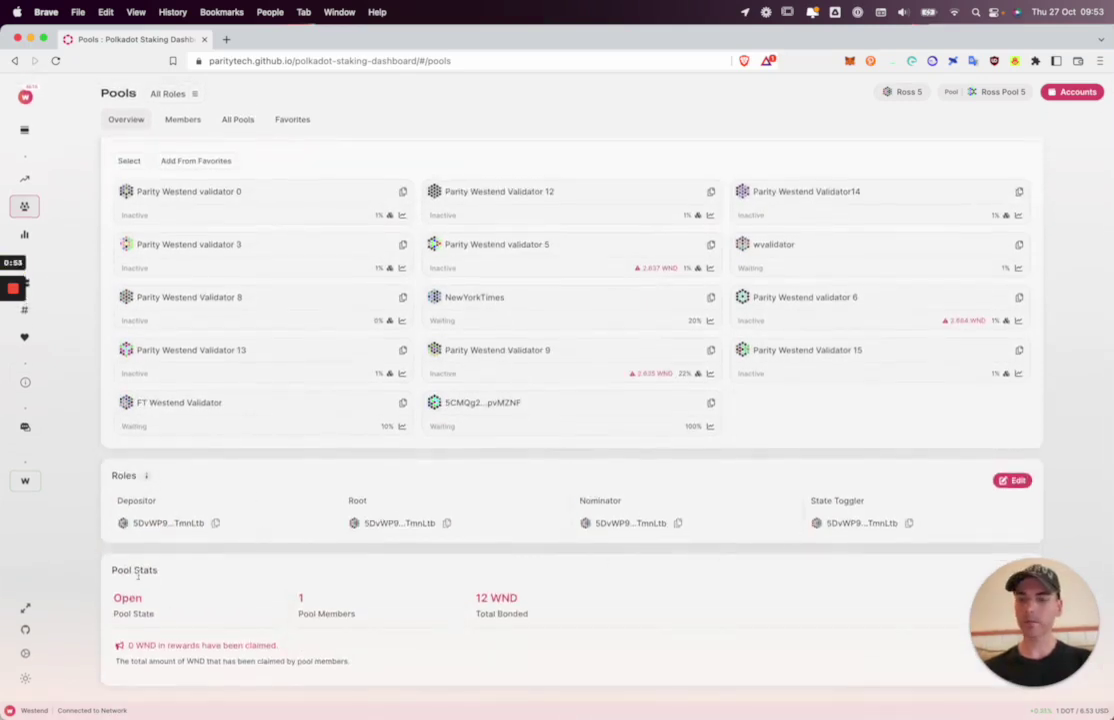
scroll(283, 476, "up", 10)
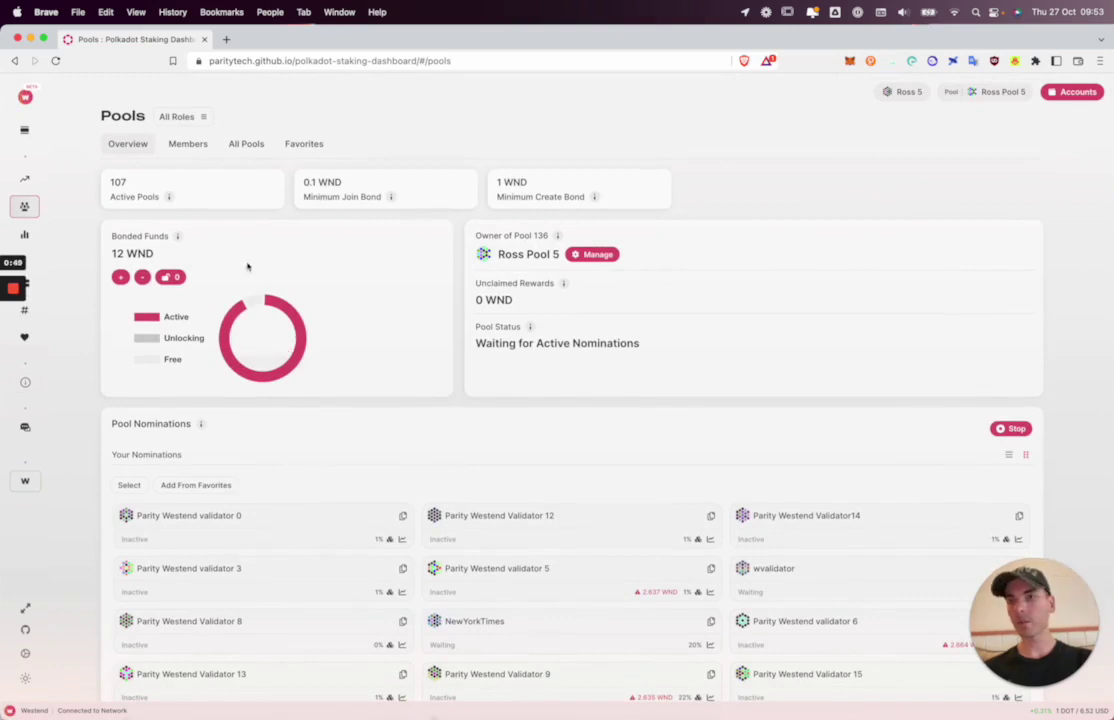
Browse the Members, All Pools and Favorites tabs and favourite two pools from All Pools
left_click(187, 146)
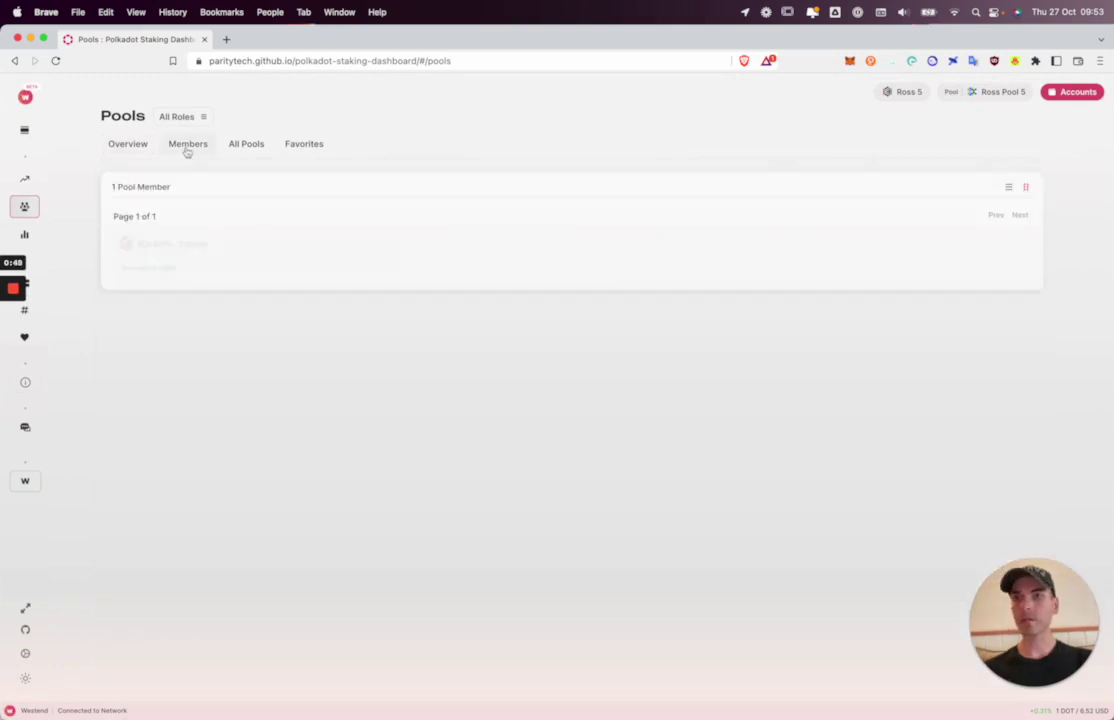
left_click(238, 148)
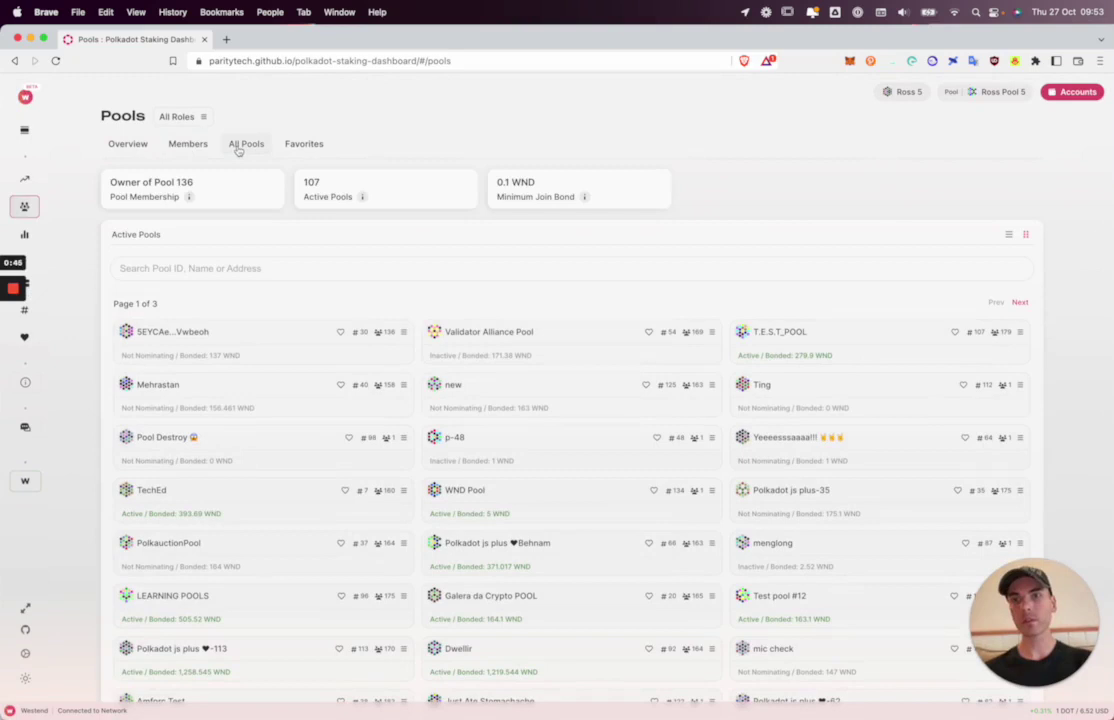
left_click(293, 146)
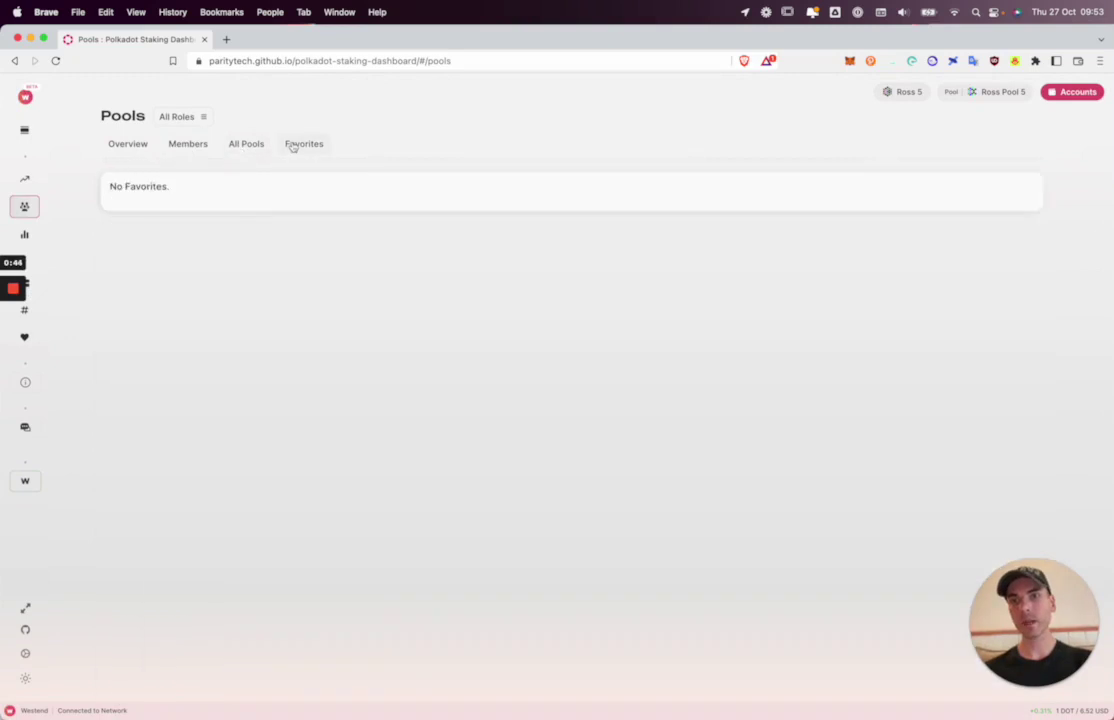
left_click(238, 148)
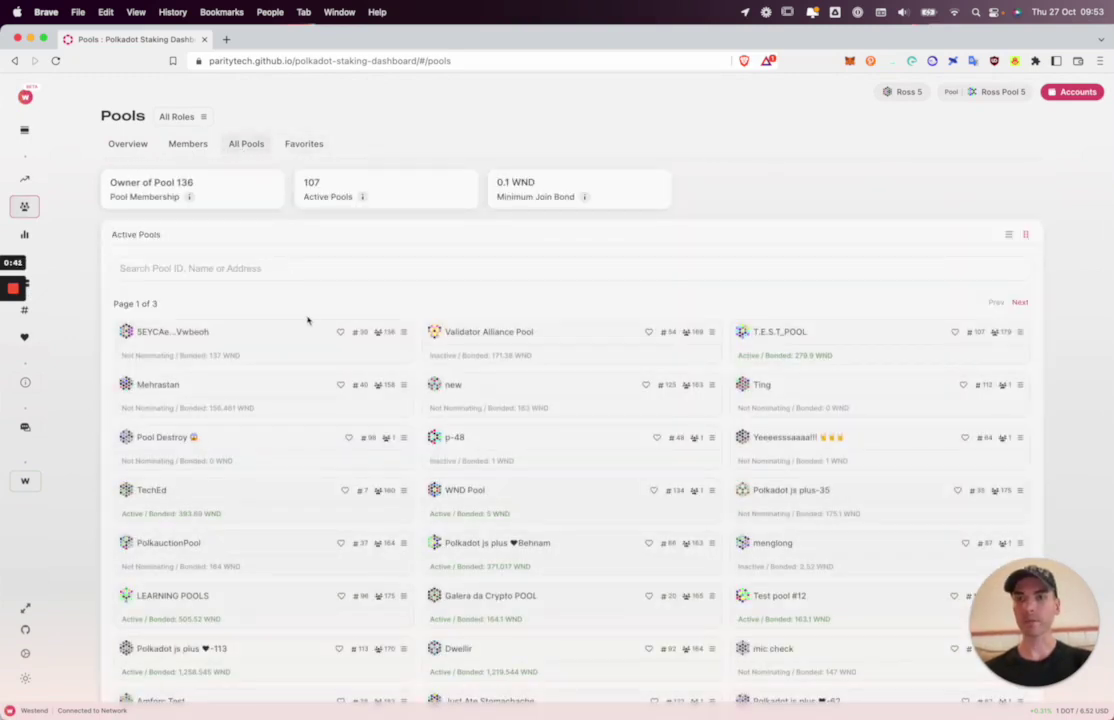
left_click(340, 333)
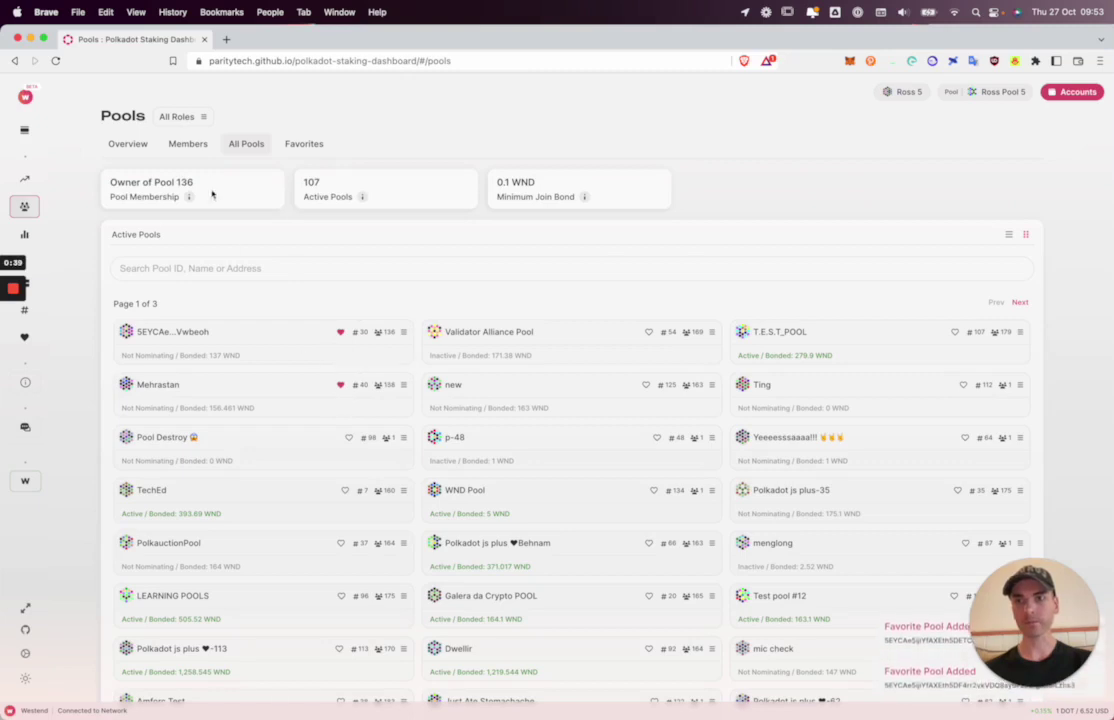
Return to Pool 136's overview and view then close the All Roles summary
left_click(127, 146)
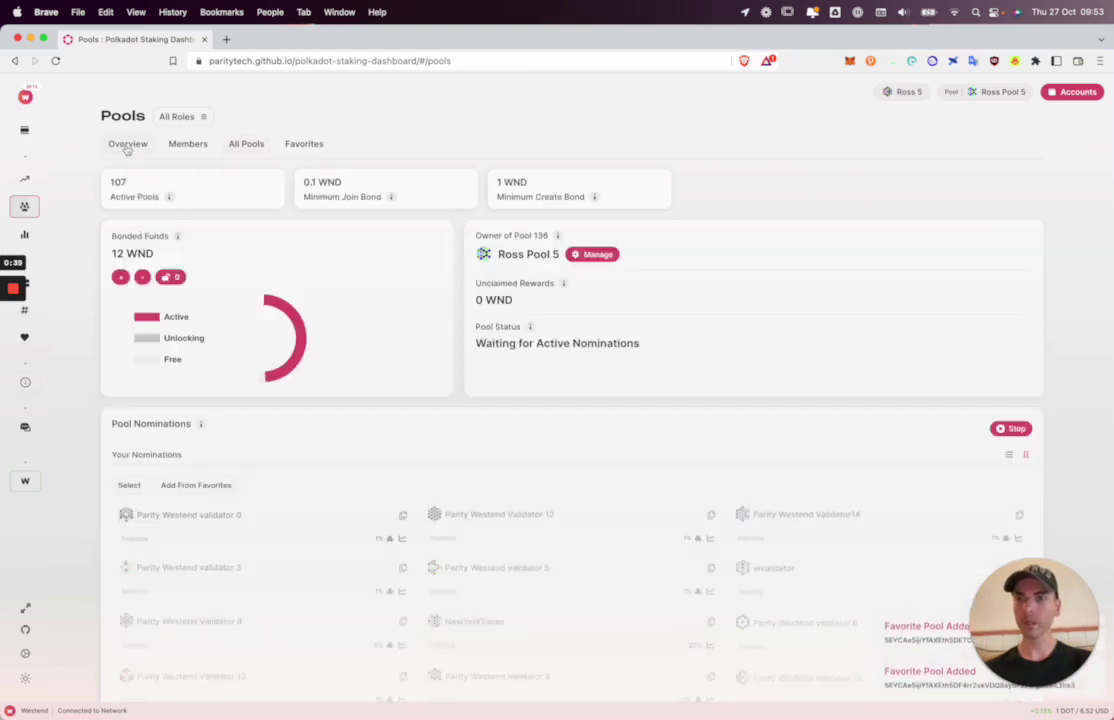
left_click(180, 118)
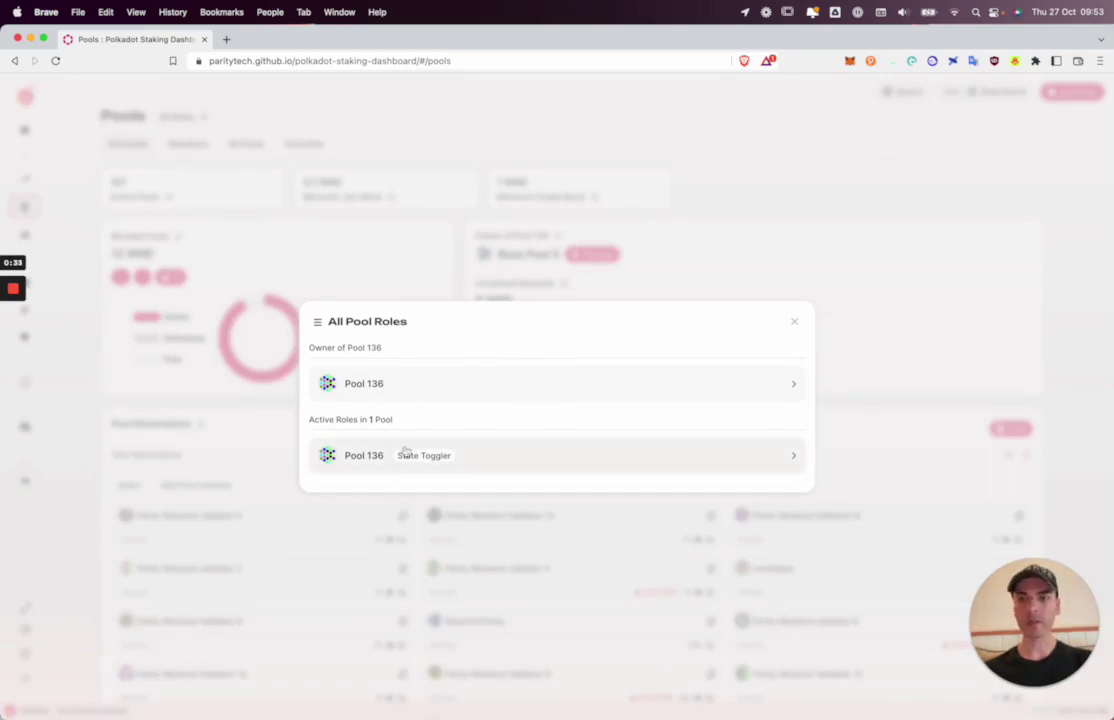
left_click(341, 185)
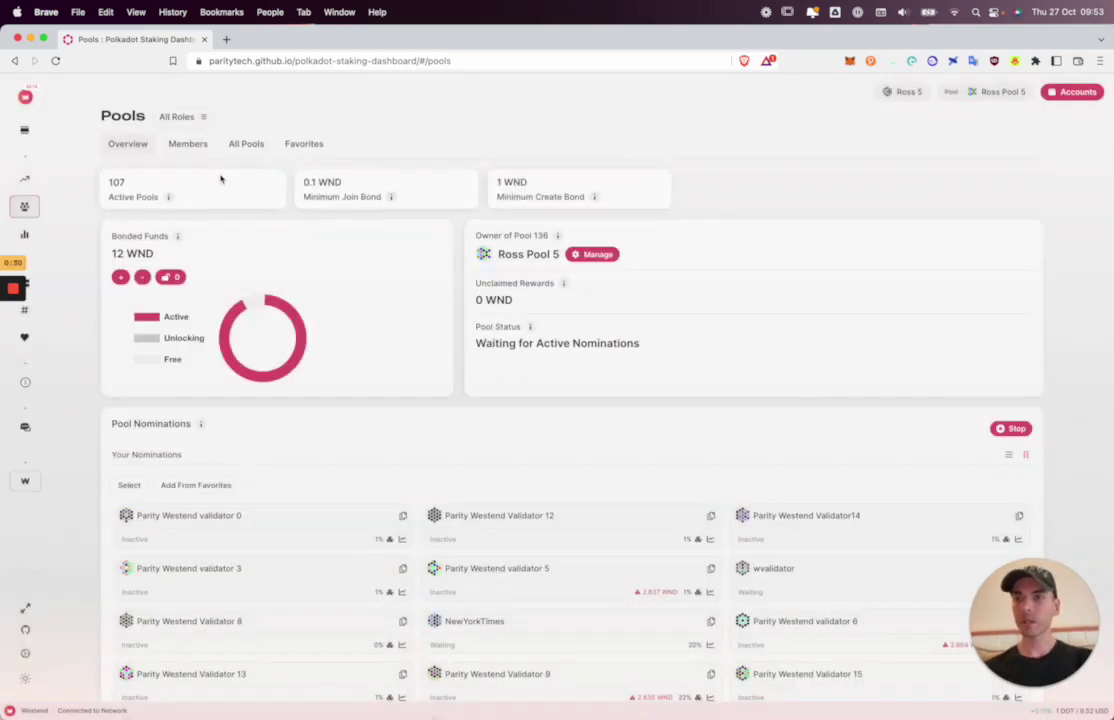